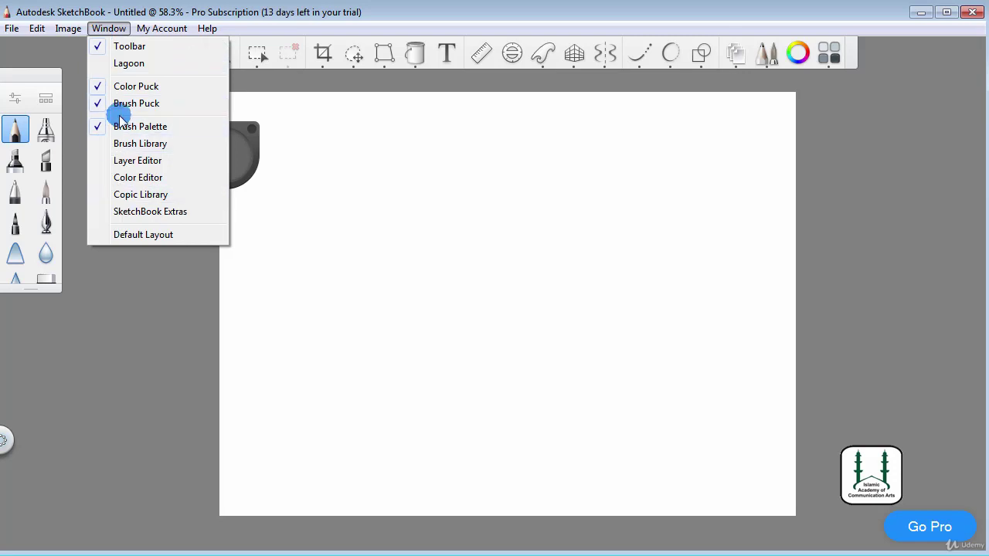
Create a new blank document without saving the changes to the current one
{"action": "left_click", "coordinate": [808, 80]}
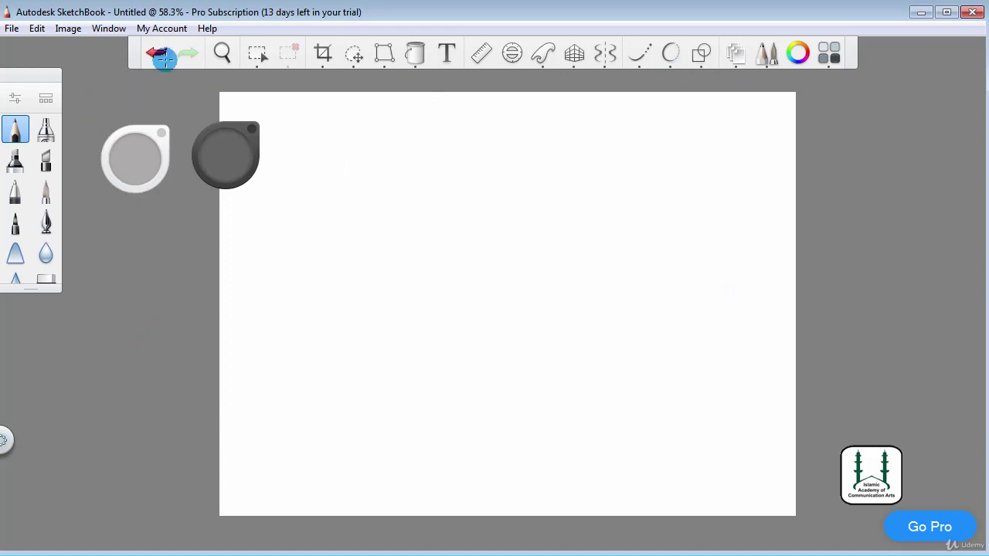
{"action": "left_click", "coordinate": [10, 29]}
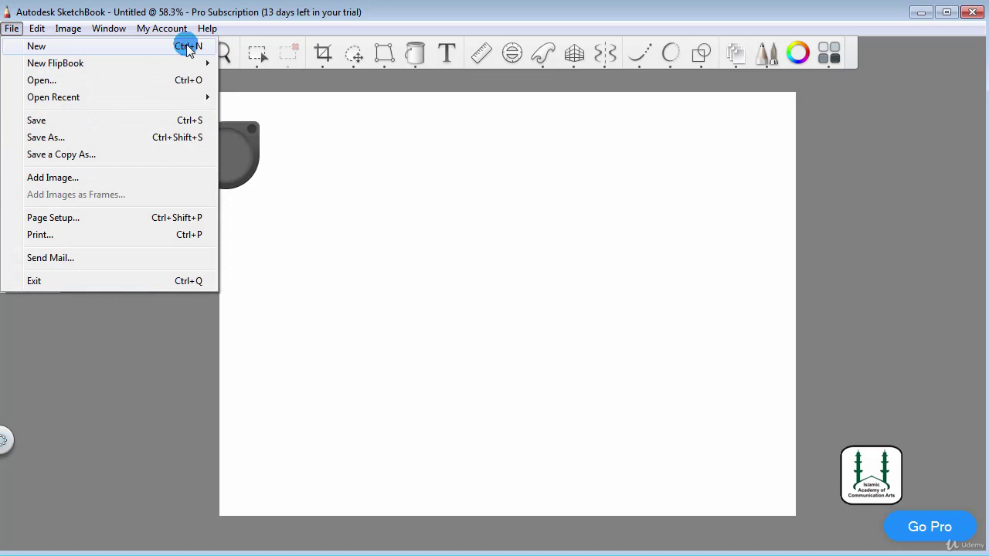
{"action": "left_click", "coordinate": [36, 46]}
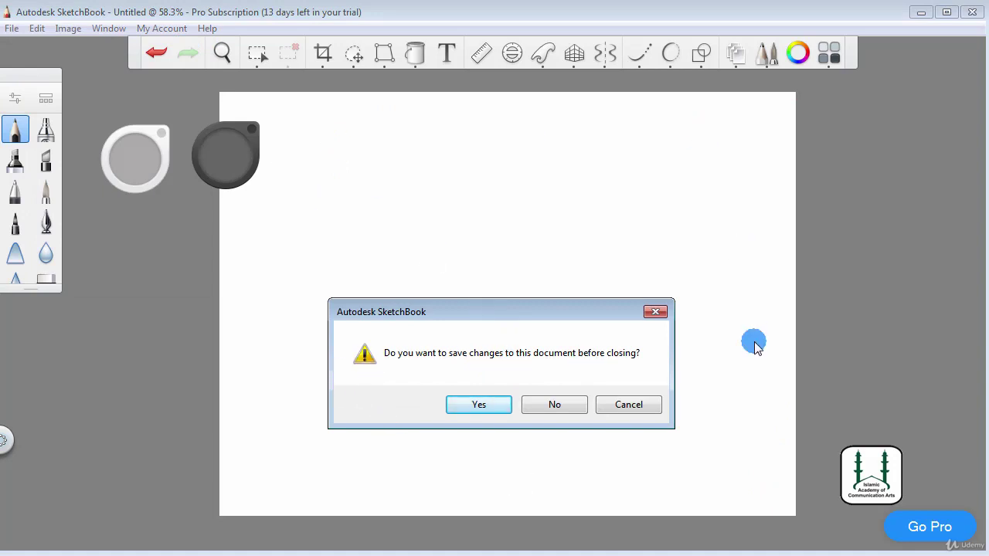
{"action": "left_click", "coordinate": [555, 405]}
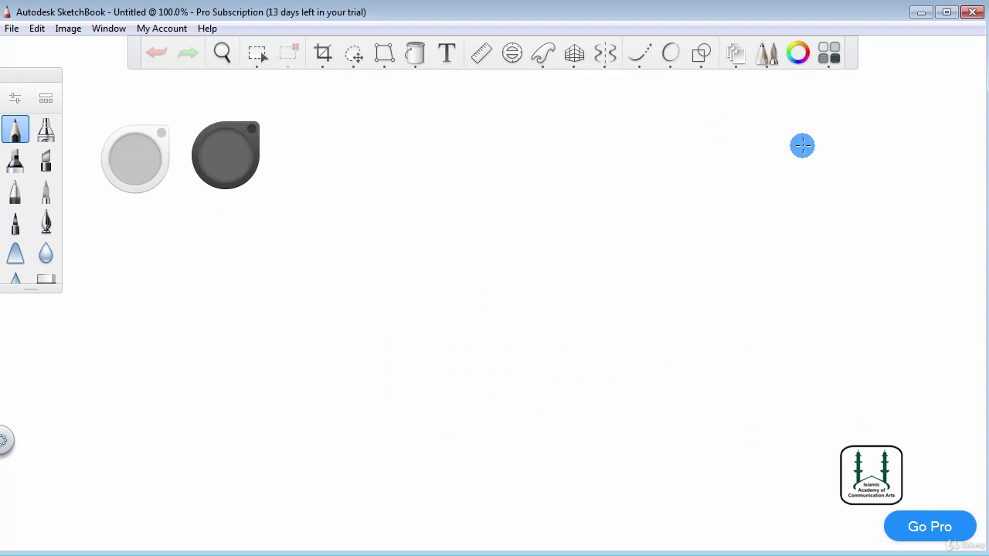
{"action": "scroll", "coordinate": [436, 214], "scroll_direction": "down", "scroll_amount": 1}
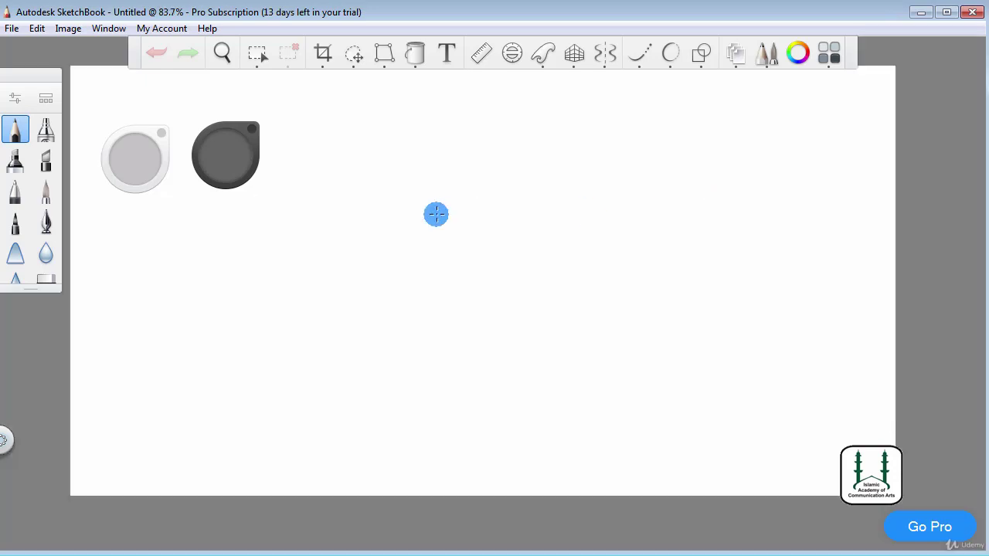
{"action": "scroll", "coordinate": [436, 214], "scroll_direction": "down", "scroll_amount": 1}
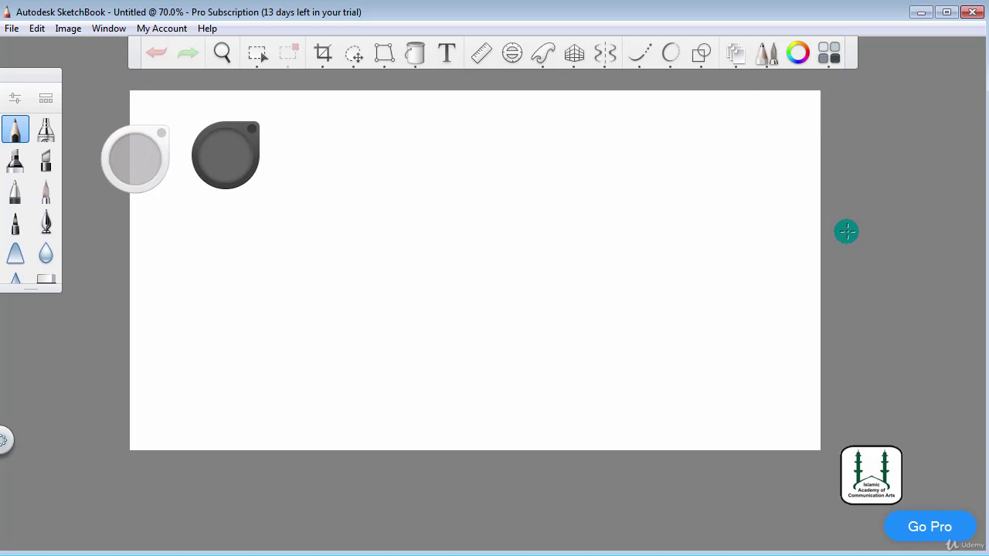
Create another new blank document to replace the untouched one
{"action": "left_click", "coordinate": [11, 28]}
{"action": "left_click", "coordinate": [37, 47]}
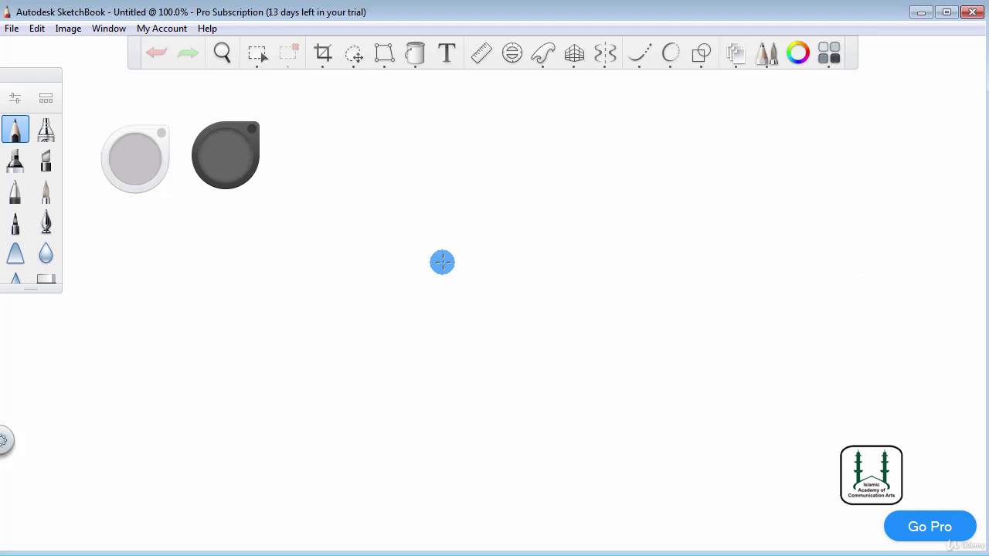
{"action": "scroll", "coordinate": [441, 262], "scroll_direction": "down", "scroll_amount": 2}
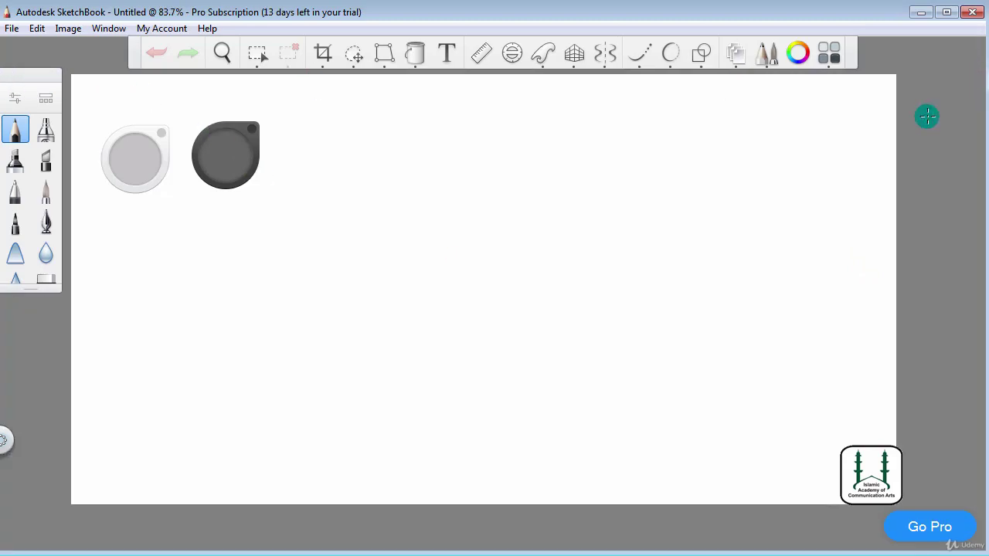
{"action": "scroll", "coordinate": [599, 189], "scroll_direction": "down", "scroll_amount": 1}
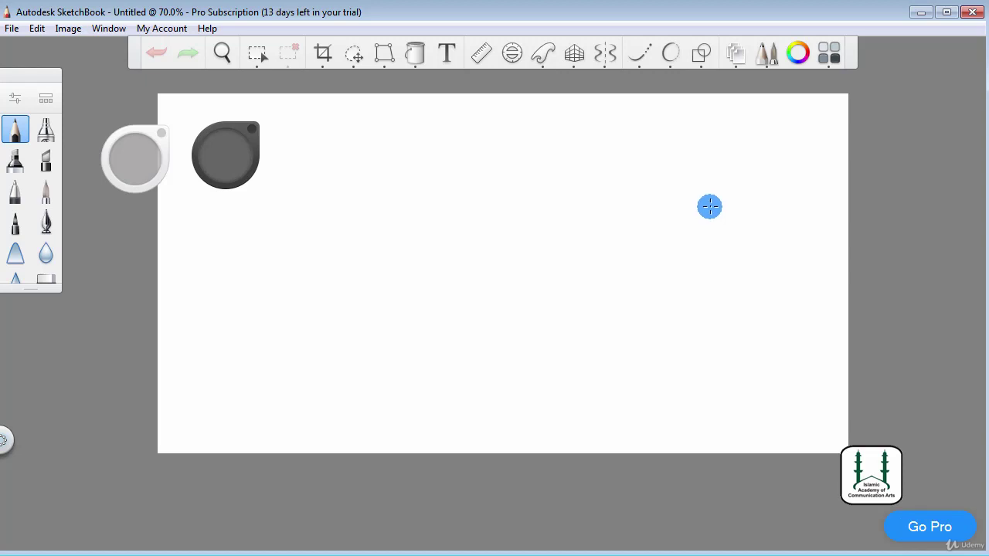
Turn off Keep proportions in the image size settings and set the document width and height to 7 inches each
{"action": "left_click", "coordinate": [67, 29]}
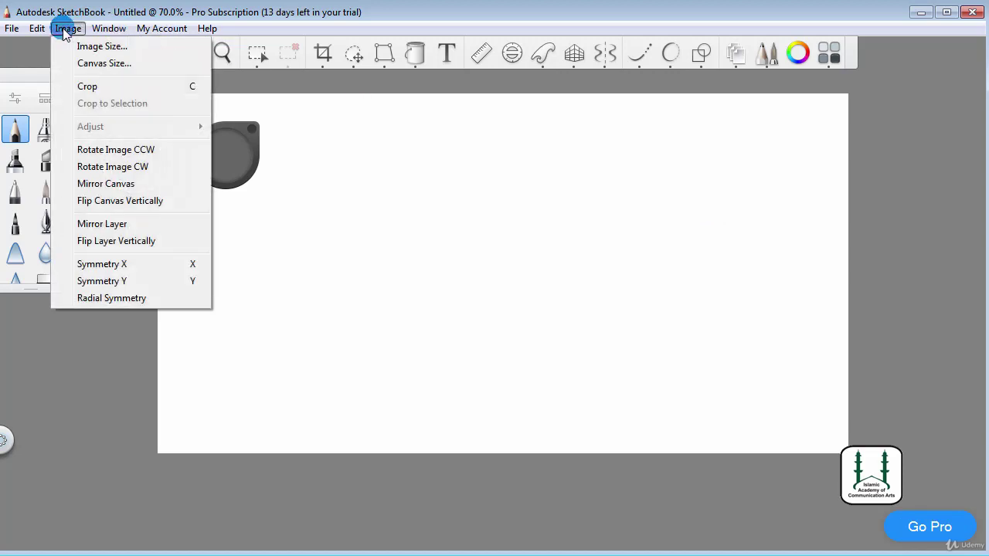
{"action": "left_click", "coordinate": [135, 49]}
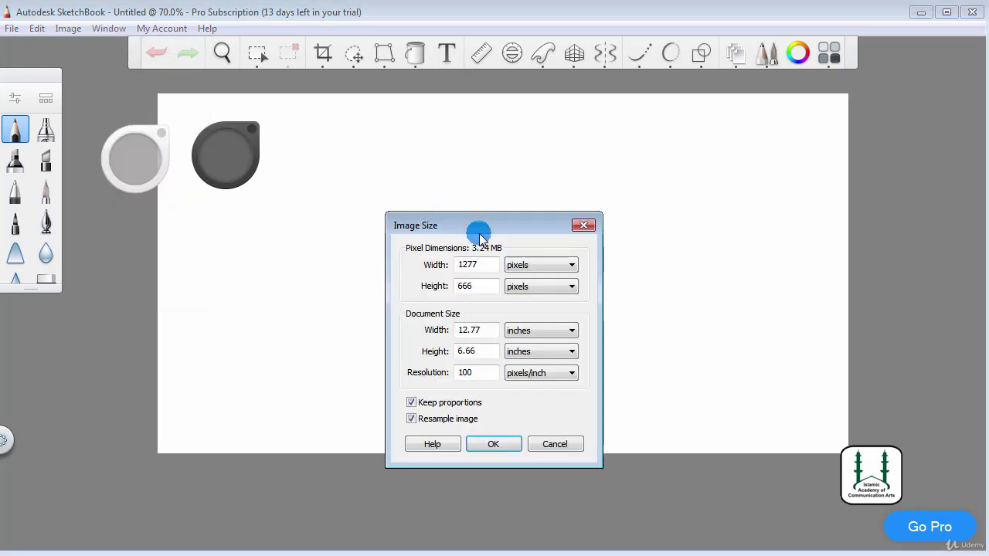
{"action": "left_click_drag", "start_coordinate": [479, 234], "coordinate": [479, 147]}
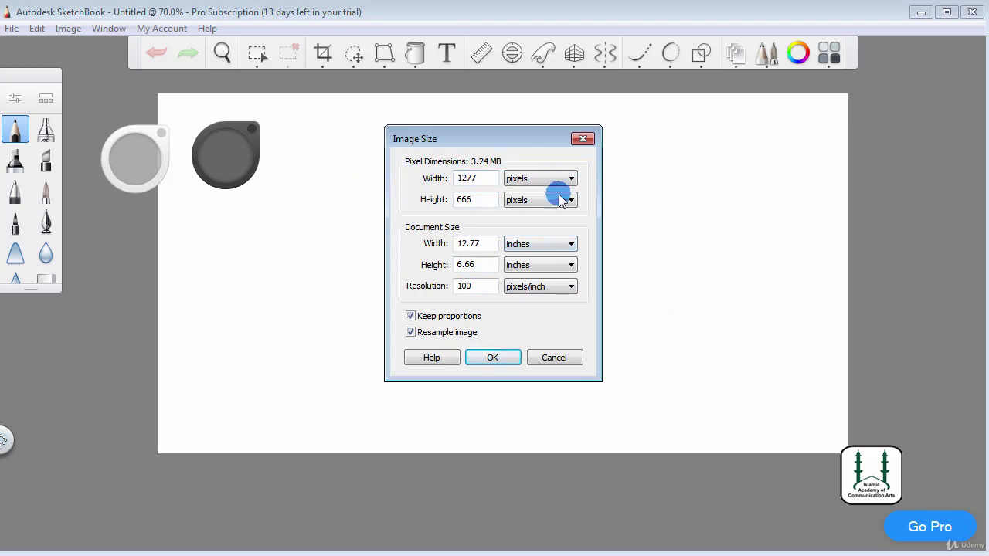
{"action": "left_click", "coordinate": [410, 316]}
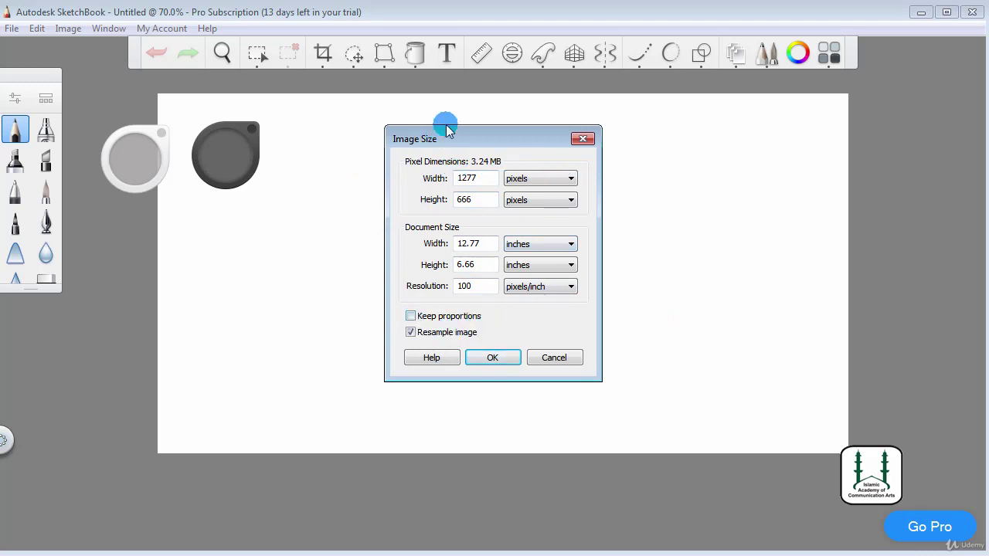
{"action": "left_click_drag", "start_coordinate": [482, 243], "coordinate": [457, 244]}
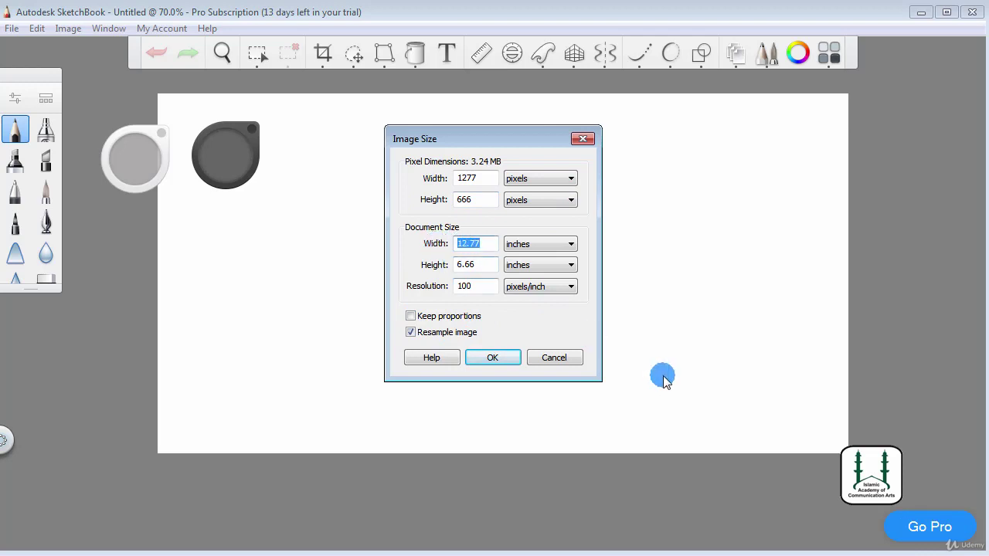
{"action": "type", "text": "7"}
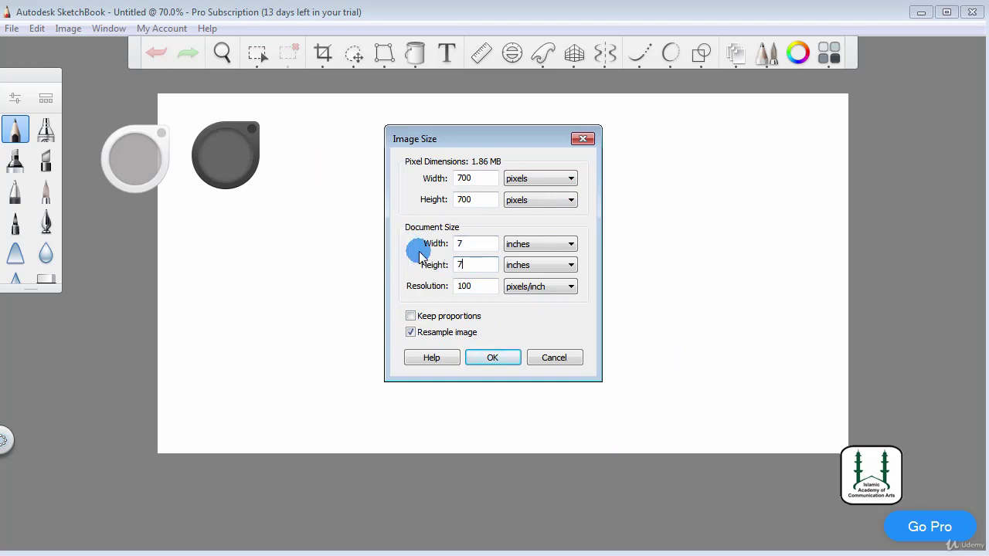
{"action": "left_click", "coordinate": [466, 266]}
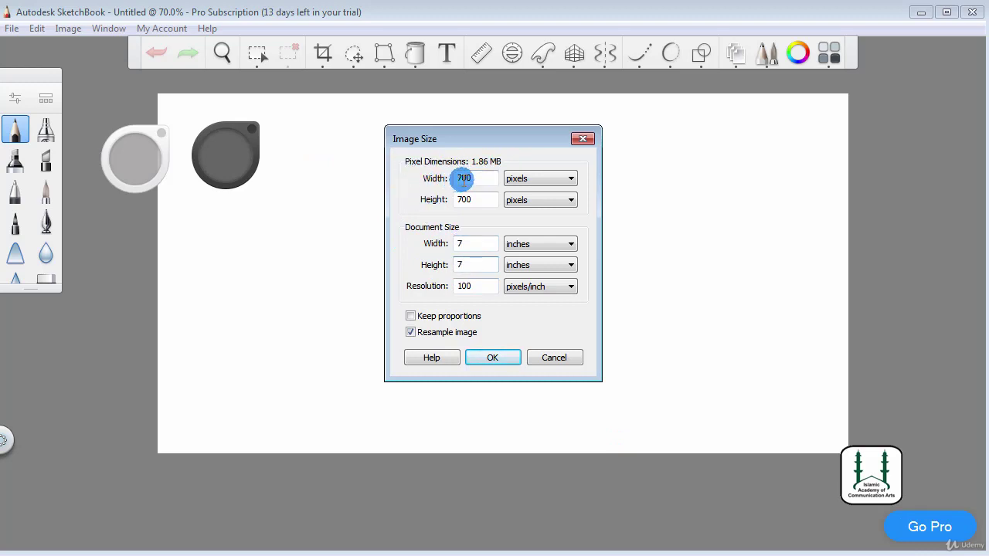
{"action": "left_click", "coordinate": [541, 180]}
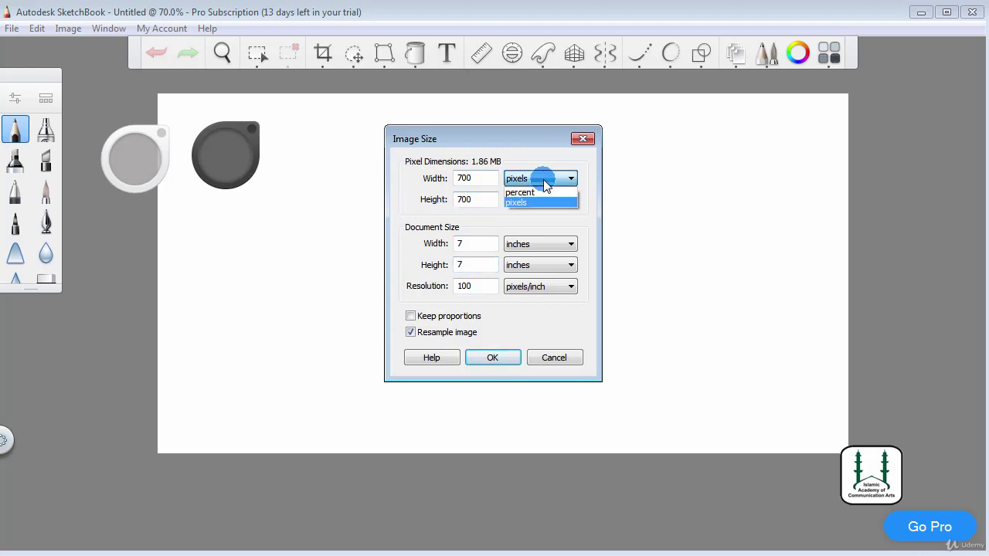
{"action": "left_click", "coordinate": [540, 177]}
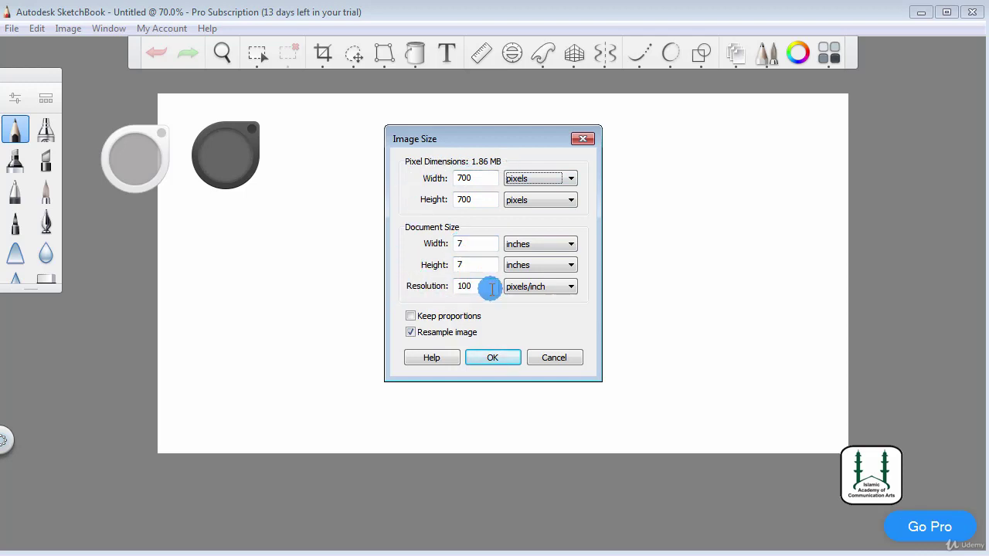
Try image resolutions of 200 and 150 pixels/inch for the square document
{"action": "left_click_drag", "start_coordinate": [490, 285], "coordinate": [458, 286]}
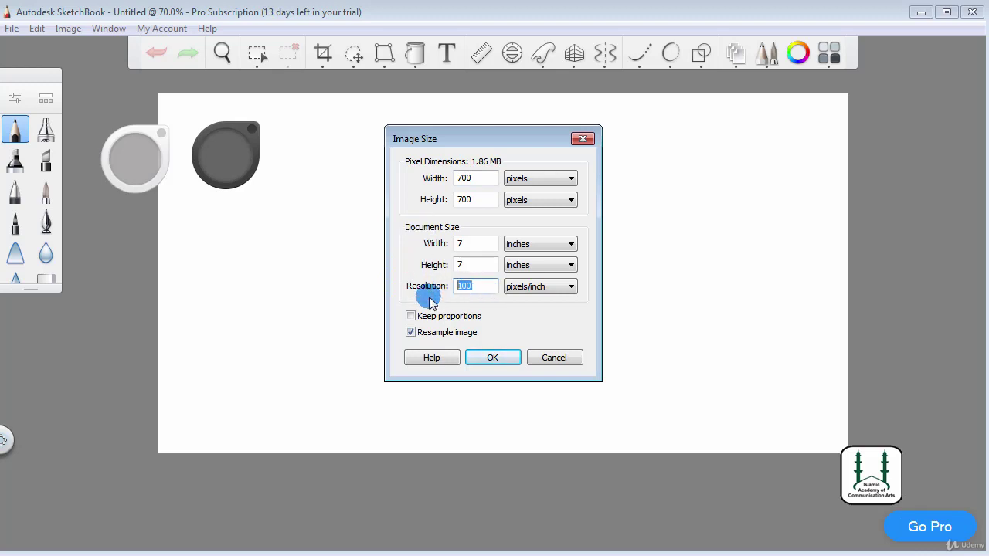
{"action": "type", "text": "20"}
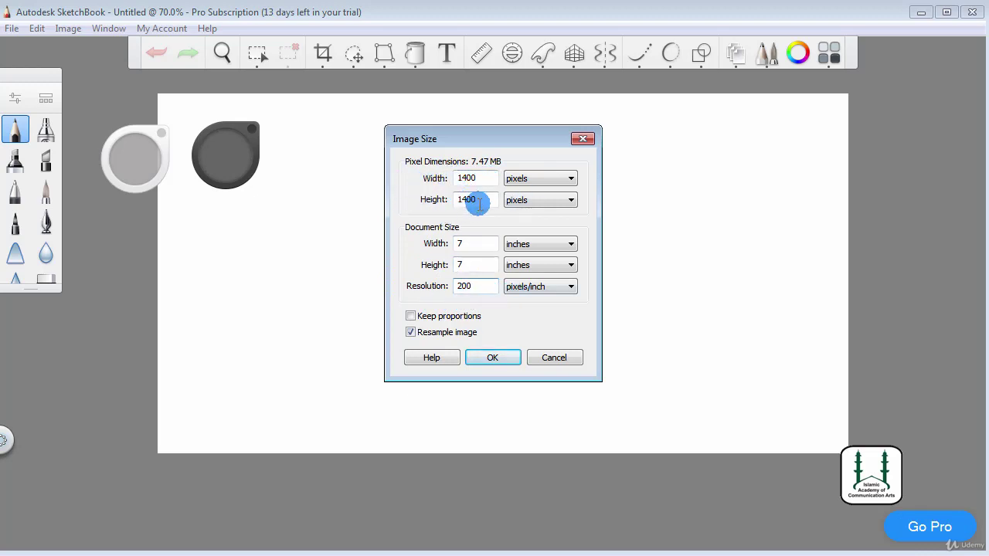
{"action": "left_click", "coordinate": [457, 288]}
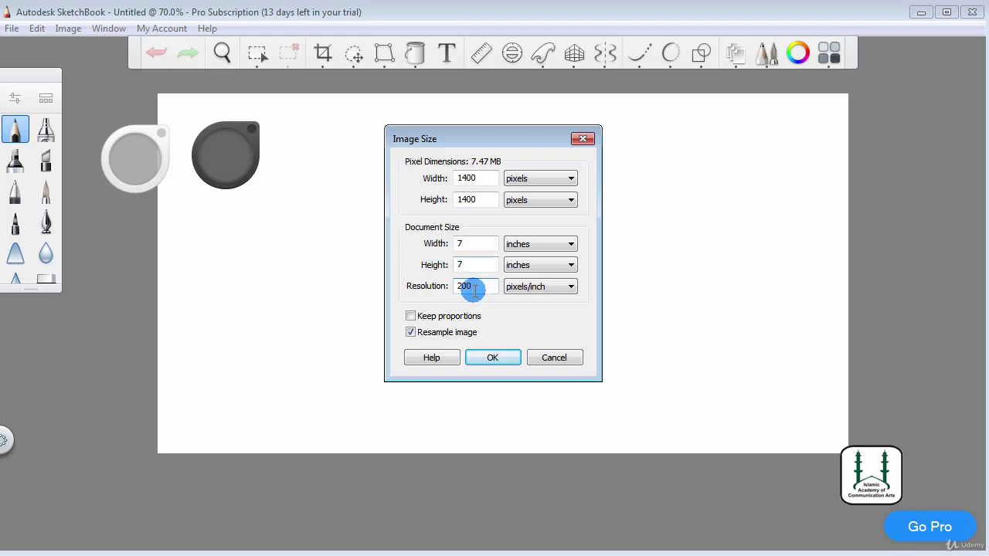
{"action": "left_click_drag", "start_coordinate": [474, 288], "coordinate": [431, 288]}
{"action": "type", "text": "150"}
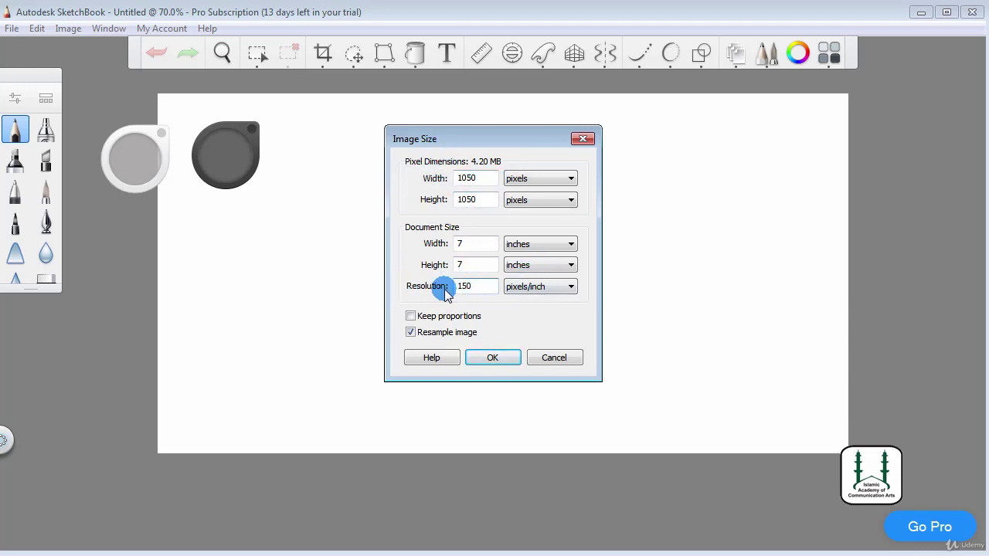
Set the resolution to 100 pixels/inch and apply the square image size
{"action": "left_click_drag", "start_coordinate": [471, 285], "coordinate": [437, 286]}
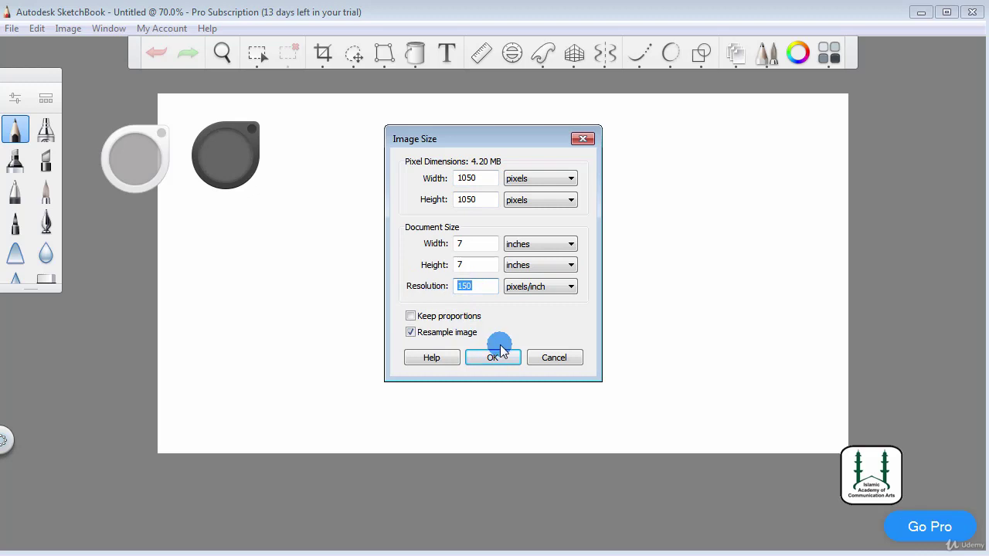
{"action": "type", "text": "1"}
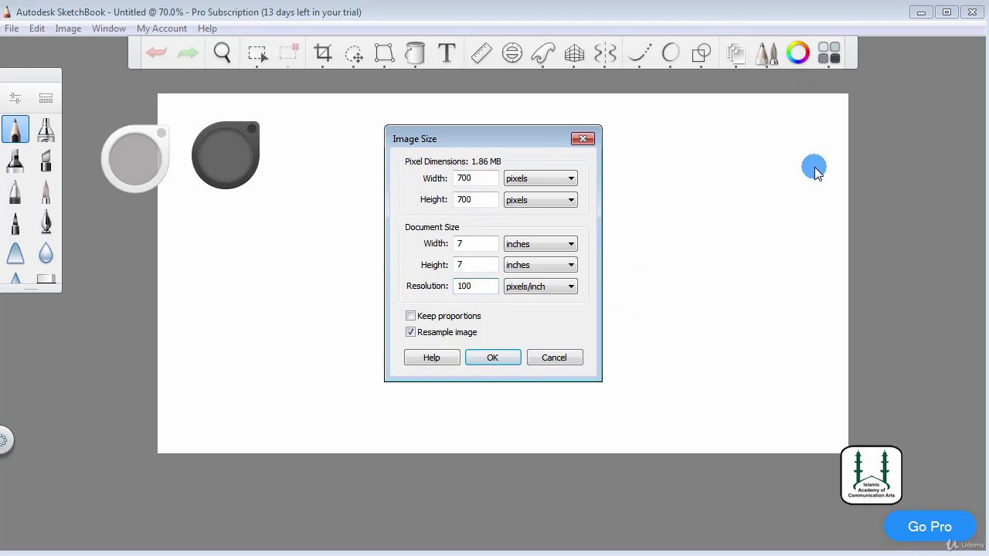
{"action": "left_click", "coordinate": [493, 359]}
{"action": "scroll", "coordinate": [512, 258], "scroll_direction": "down", "scroll_amount": 1}
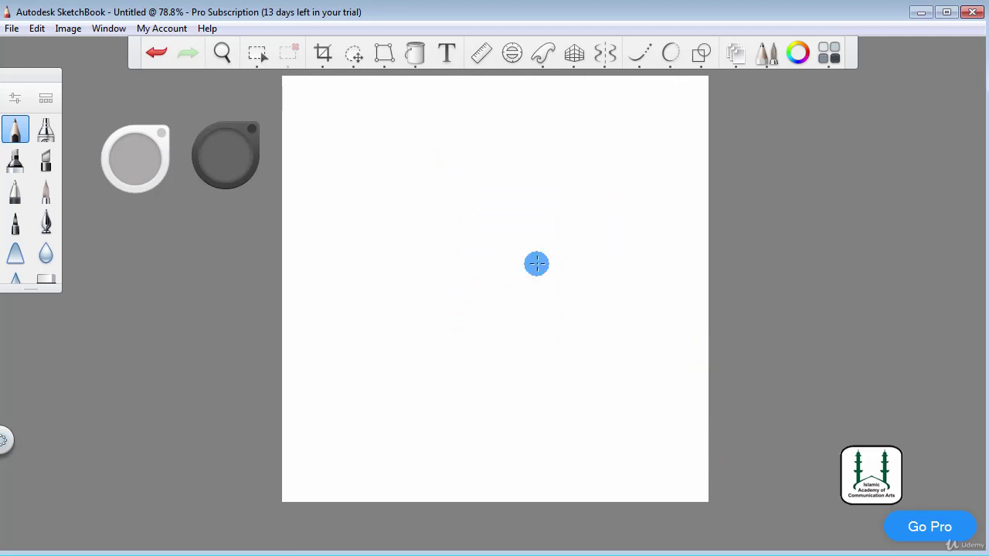
Create a new blank document, discarding the changes to the square one
{"action": "left_click", "coordinate": [11, 29]}
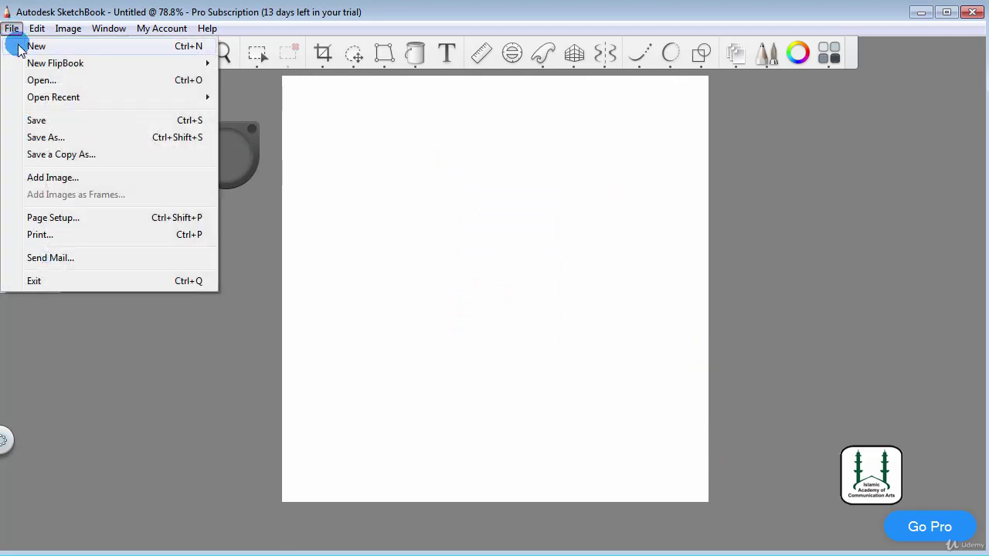
{"action": "left_click", "coordinate": [32, 45]}
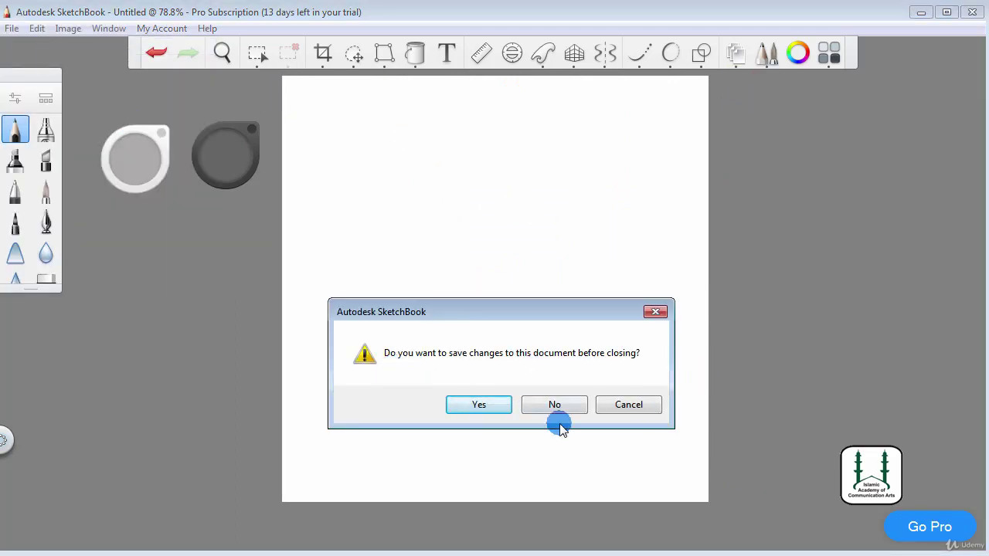
{"action": "left_click", "coordinate": [574, 405]}
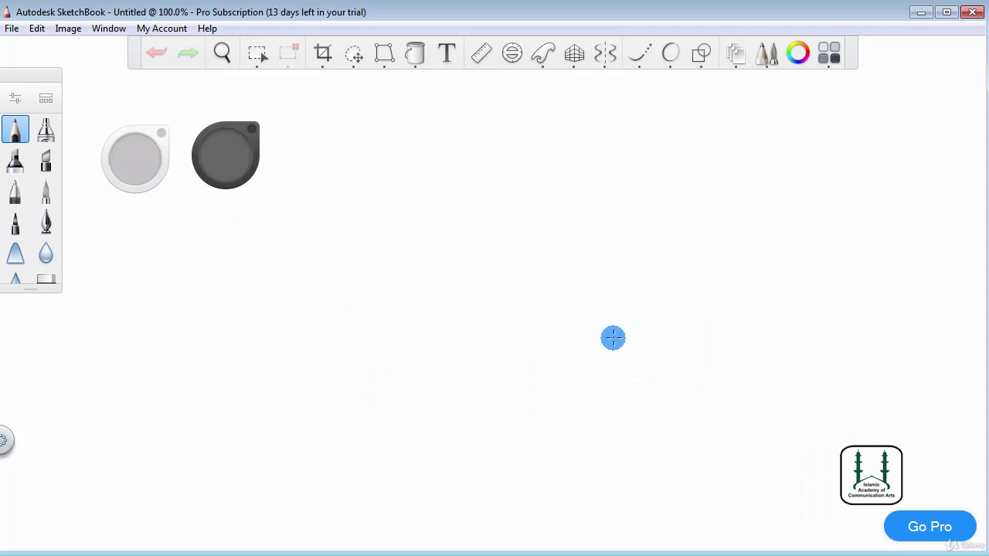
{"action": "scroll", "coordinate": [614, 338], "scroll_direction": "down", "scroll_amount": 2}
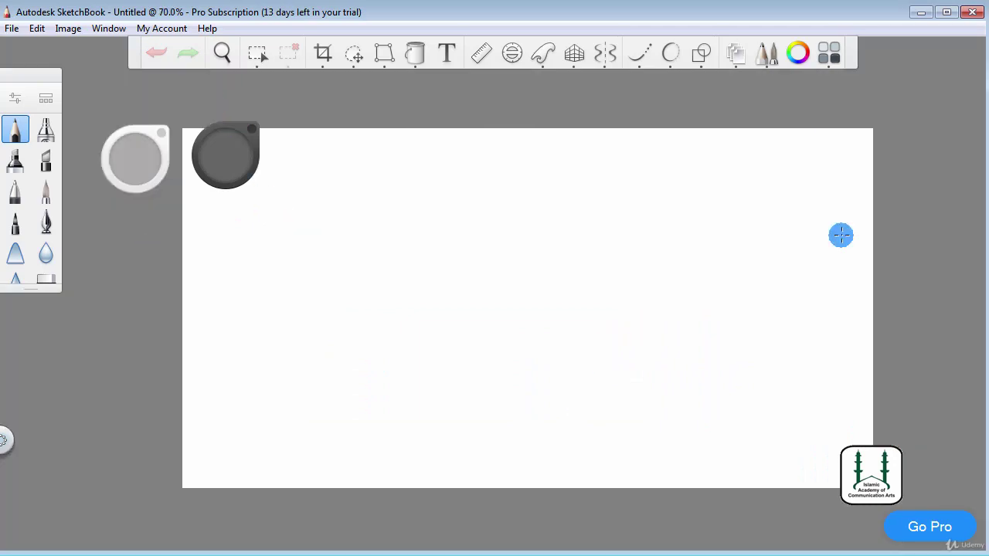
Turn off Keep proportions in the image size settings and set the document size to 7 inches wide by 5 inches high
{"action": "left_click", "coordinate": [65, 29]}
{"action": "left_click", "coordinate": [99, 45]}
{"action": "left_click", "coordinate": [483, 286]}
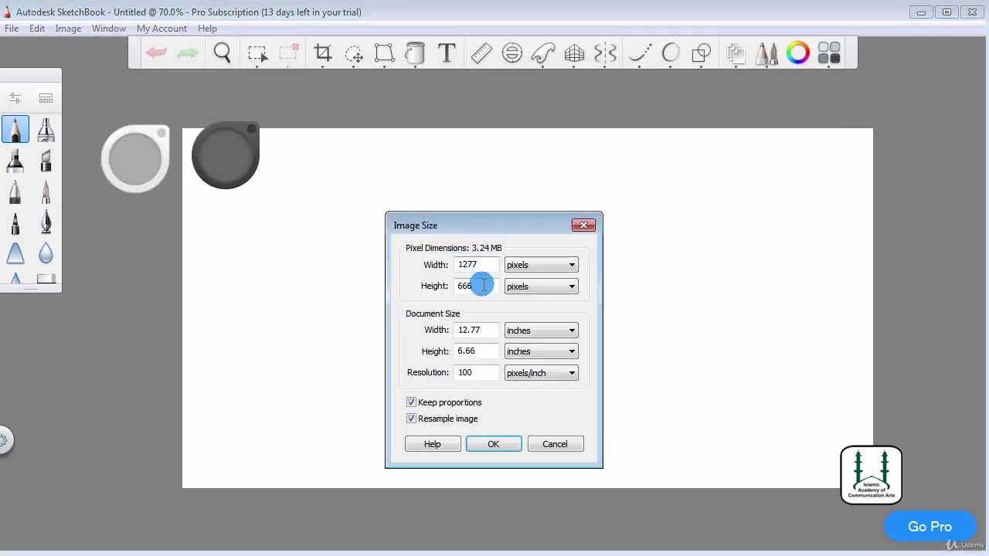
{"action": "left_click", "coordinate": [412, 402]}
{"action": "left_click_drag", "start_coordinate": [490, 325], "coordinate": [373, 324]}
{"action": "type", "text": "7"}
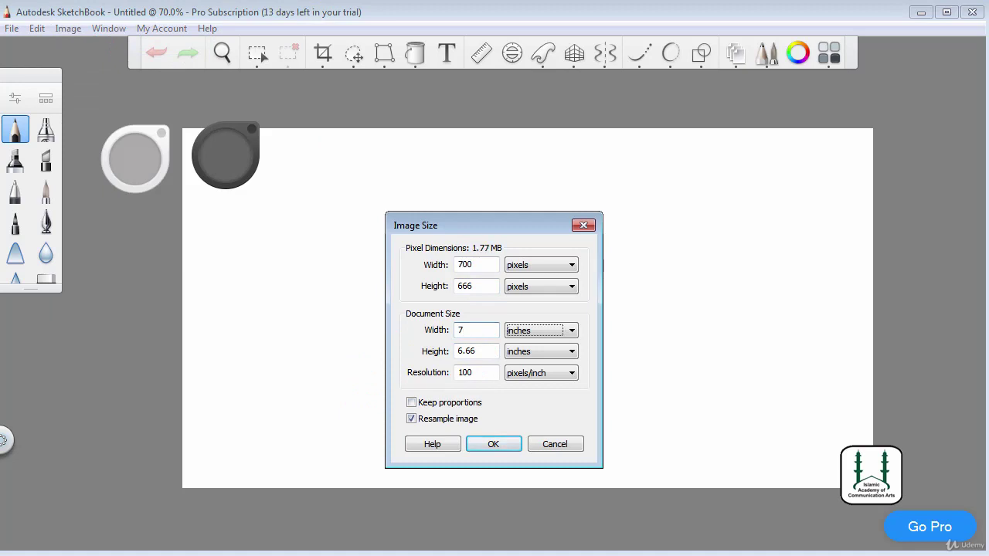
Swap the document size to 5 inches wide by 7 inches high and set the resolution to 300 pixels/inch
{"action": "left_click_drag", "start_coordinate": [487, 333], "coordinate": [432, 332]}
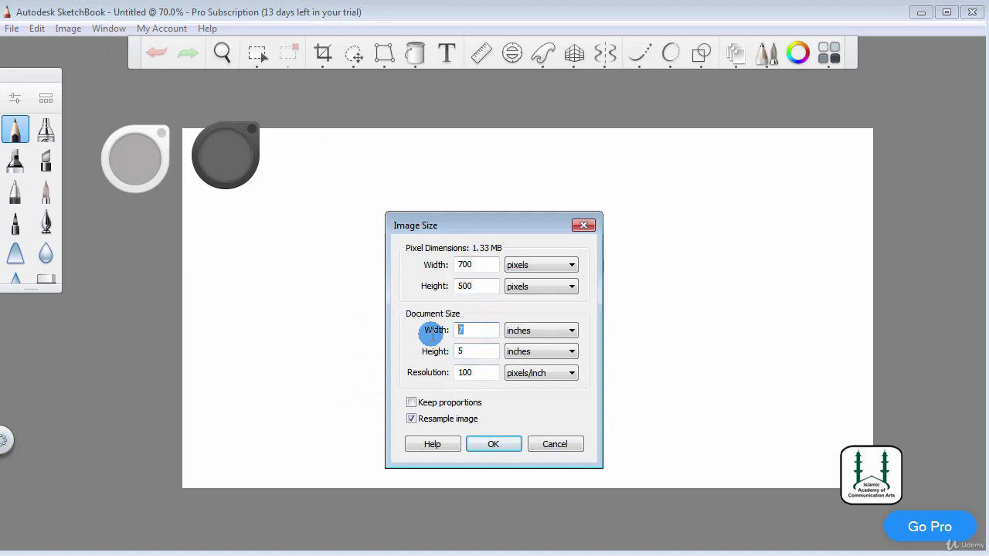
{"action": "type", "text": "5"}
{"action": "left_click_drag", "start_coordinate": [489, 352], "coordinate": [426, 349]}
{"action": "type", "text": "7"}
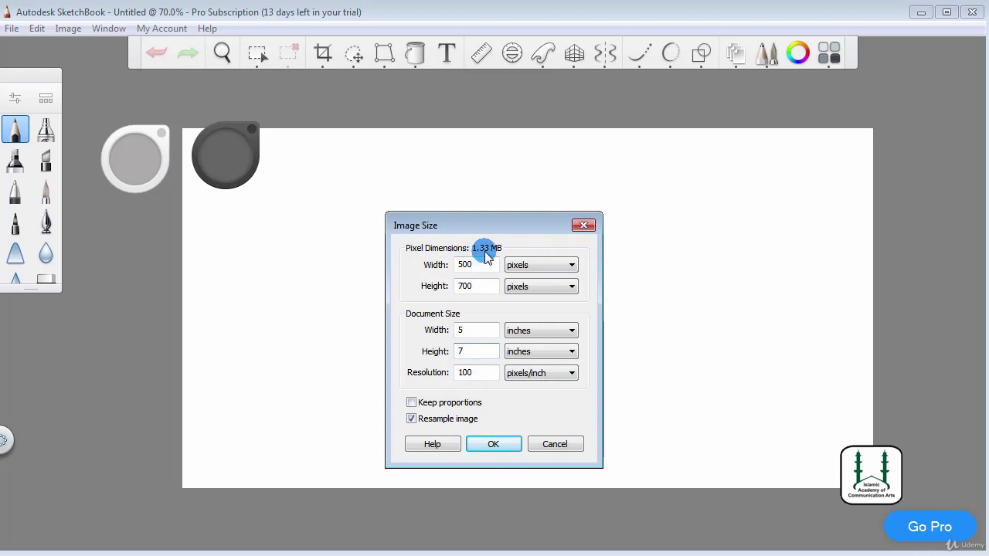
{"action": "double_click", "coordinate": [464, 372]}
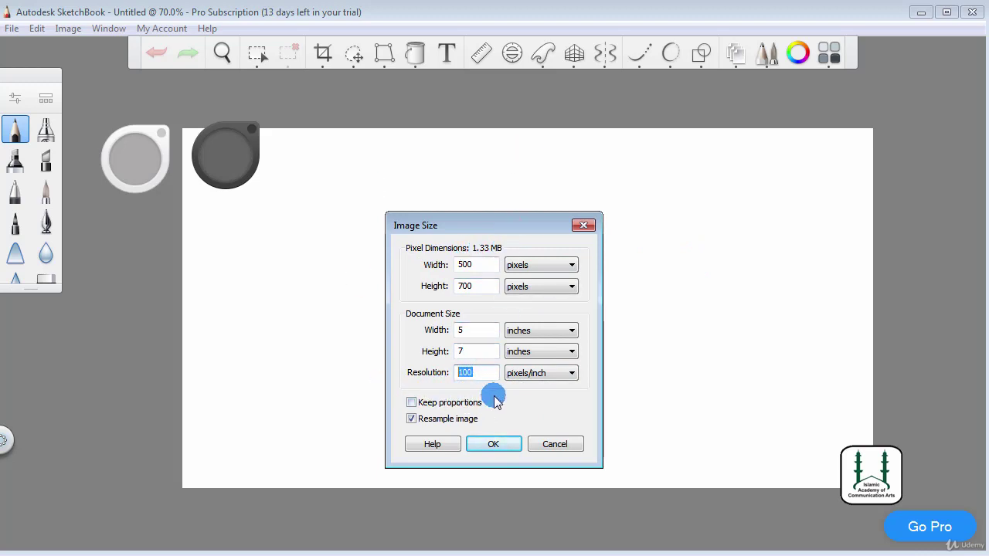
{"action": "type", "text": "300"}
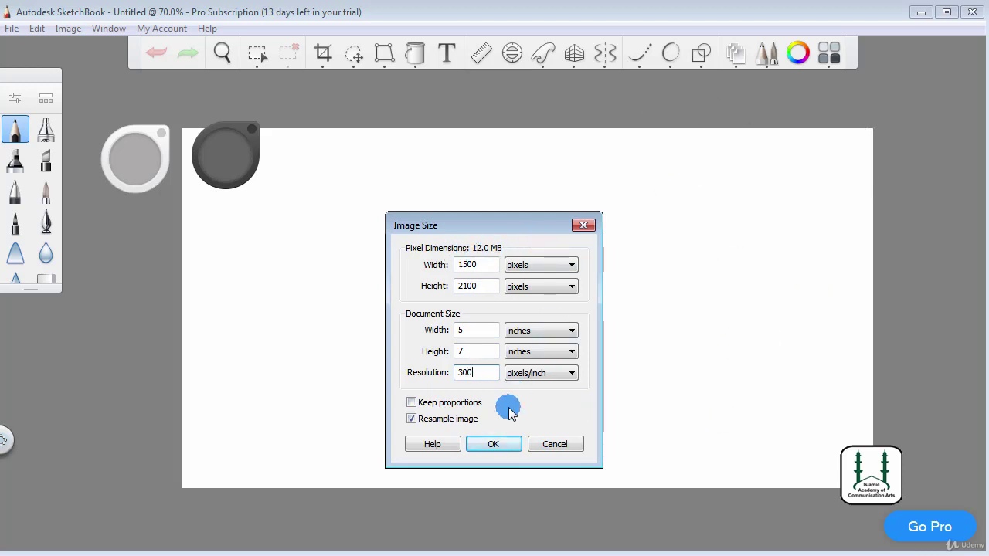
Set the resolution to 100 pixels/inch, apply the image size, and recheck the image size settings without further changes
{"action": "left_click_drag", "start_coordinate": [481, 372], "coordinate": [432, 372]}
{"action": "type", "text": "1"}
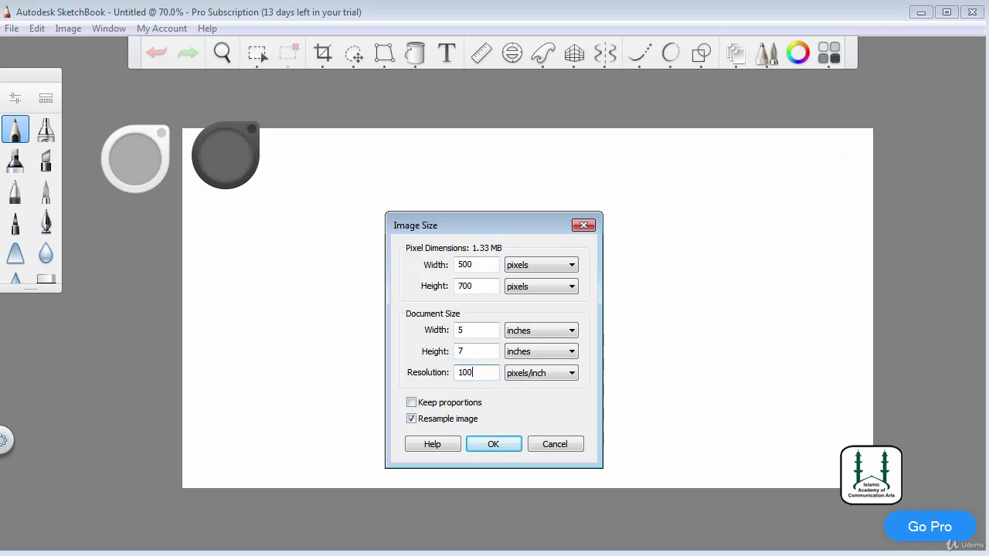
{"action": "left_click", "coordinate": [494, 444]}
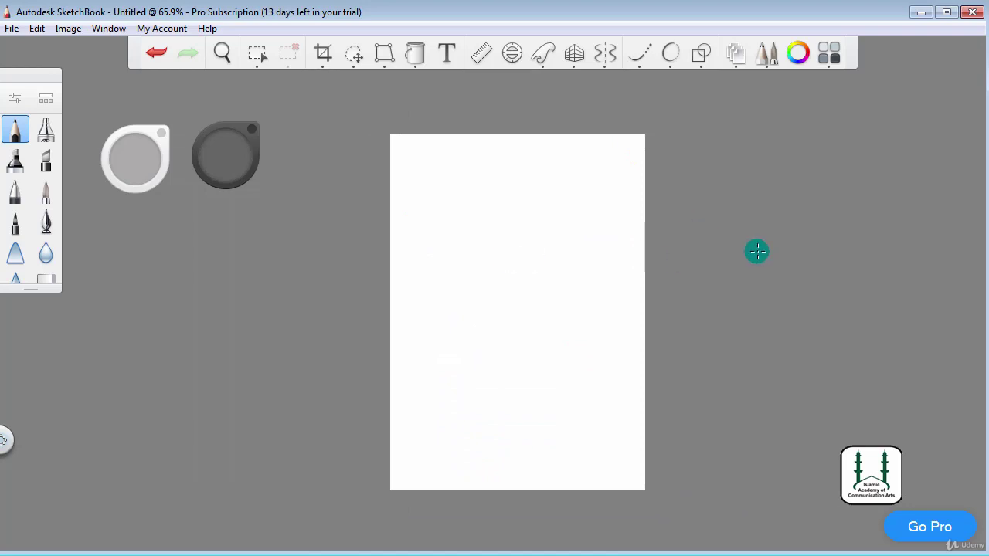
{"action": "left_click", "coordinate": [68, 28]}
{"action": "left_click", "coordinate": [85, 44]}
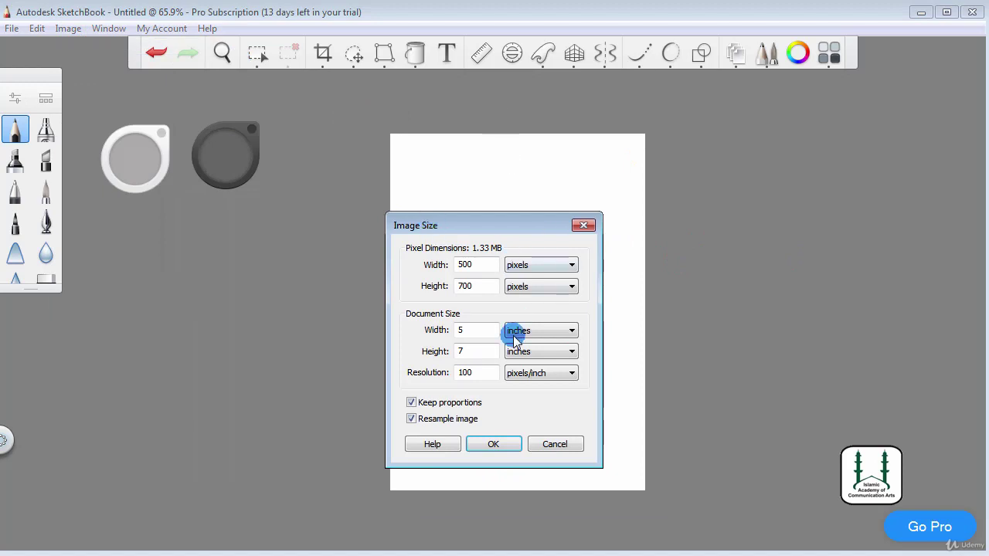
{"action": "left_click", "coordinate": [584, 224]}
Create another new blank document, discarding the changes to the portrait one
{"action": "left_click", "coordinate": [11, 27]}
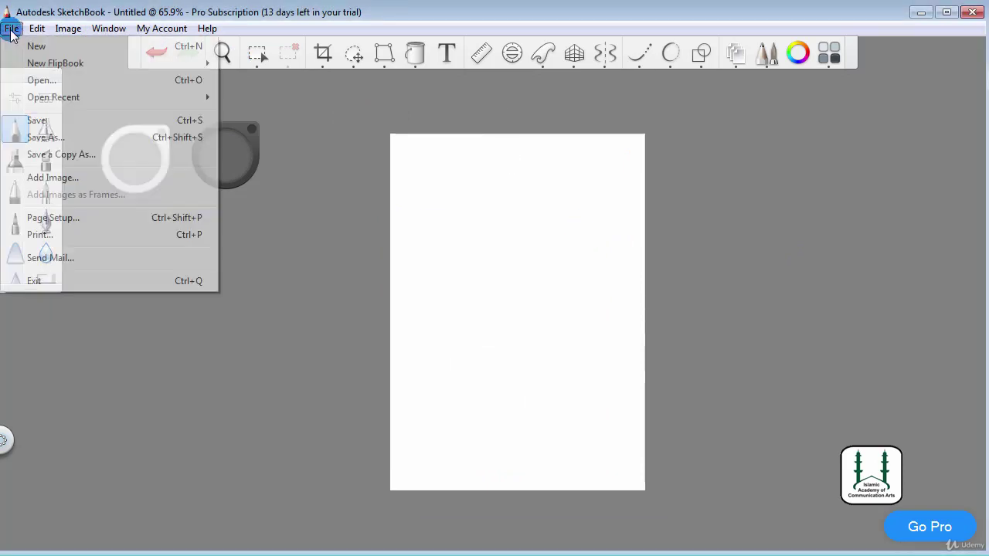
{"action": "left_click", "coordinate": [35, 44]}
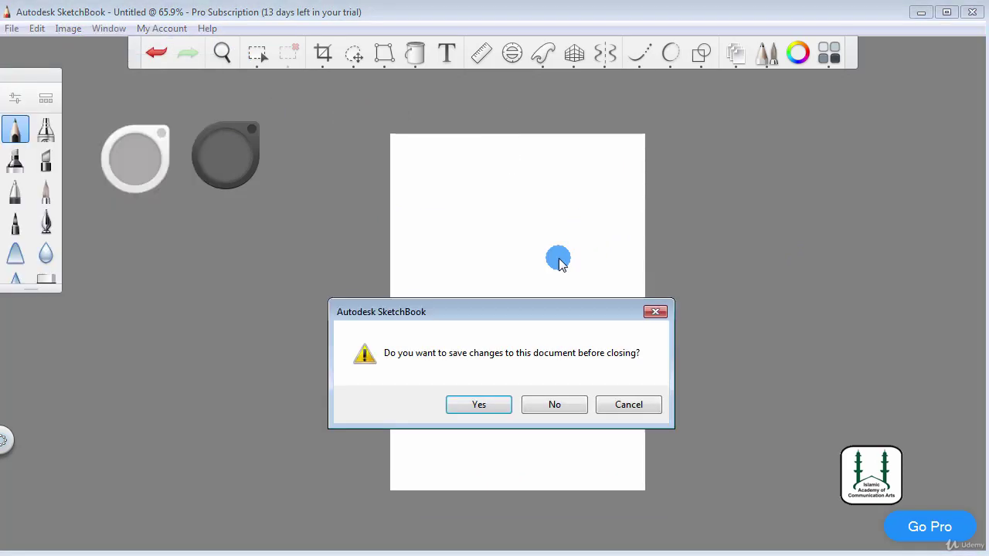
{"action": "left_click", "coordinate": [565, 404]}
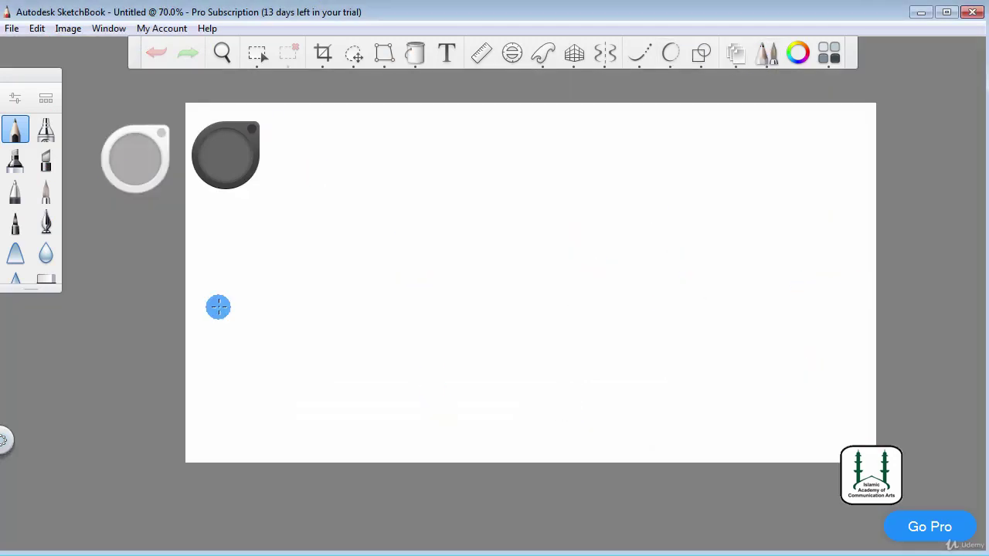
Examine the Image Size and Canvas Size settings, including the anchor grid, and close them without changes
{"action": "left_click_drag", "start_coordinate": [218, 307], "coordinate": [649, 302]}
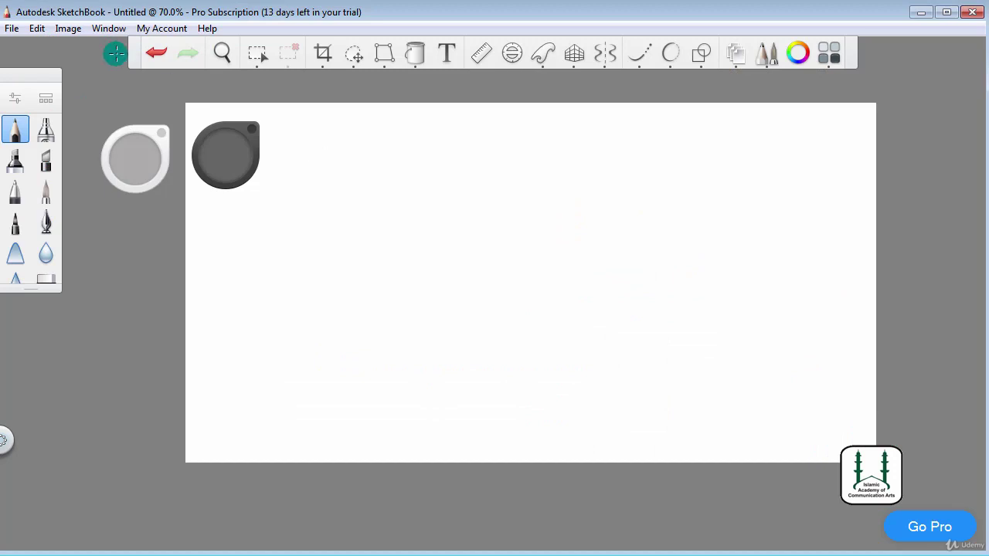
{"action": "left_click", "coordinate": [66, 28]}
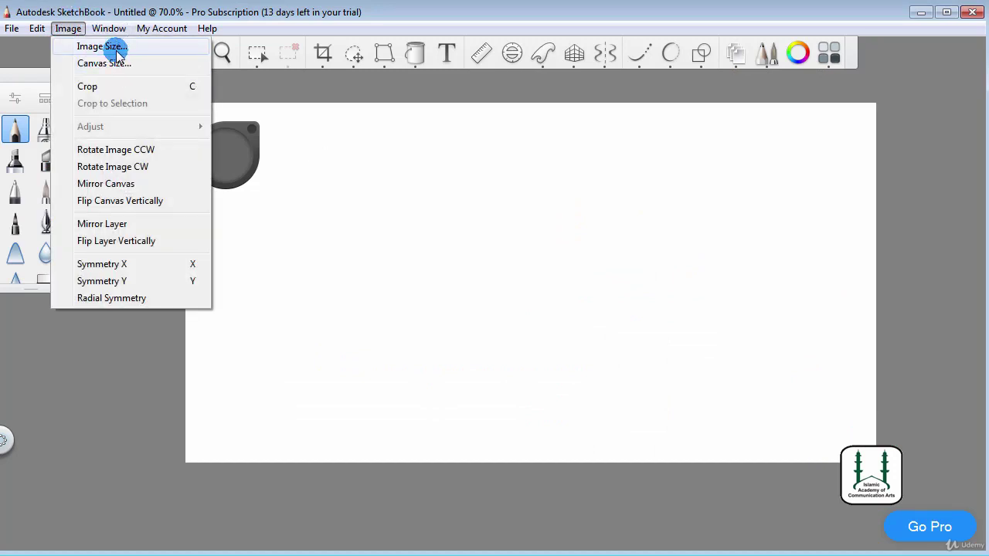
{"action": "left_click", "coordinate": [102, 46]}
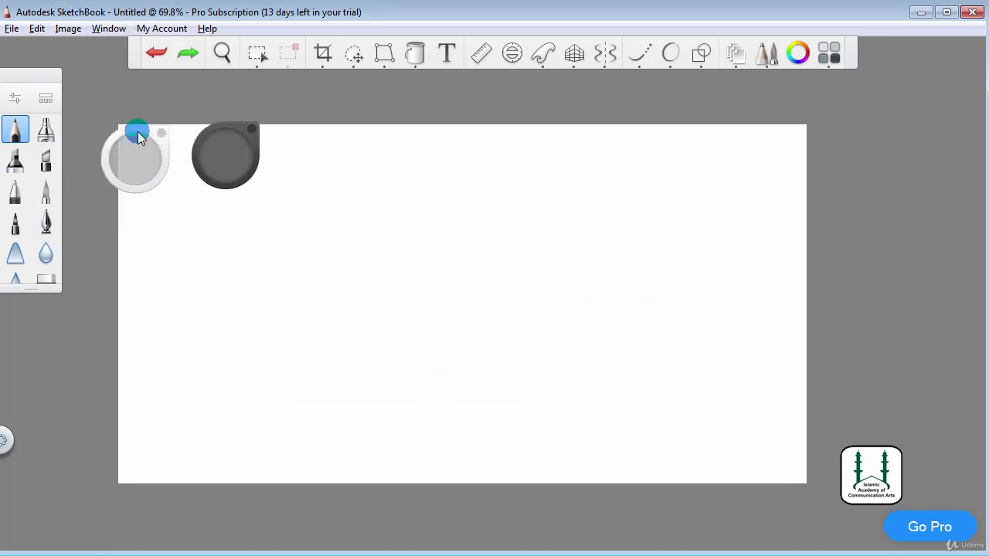
{"action": "left_click", "coordinate": [68, 28]}
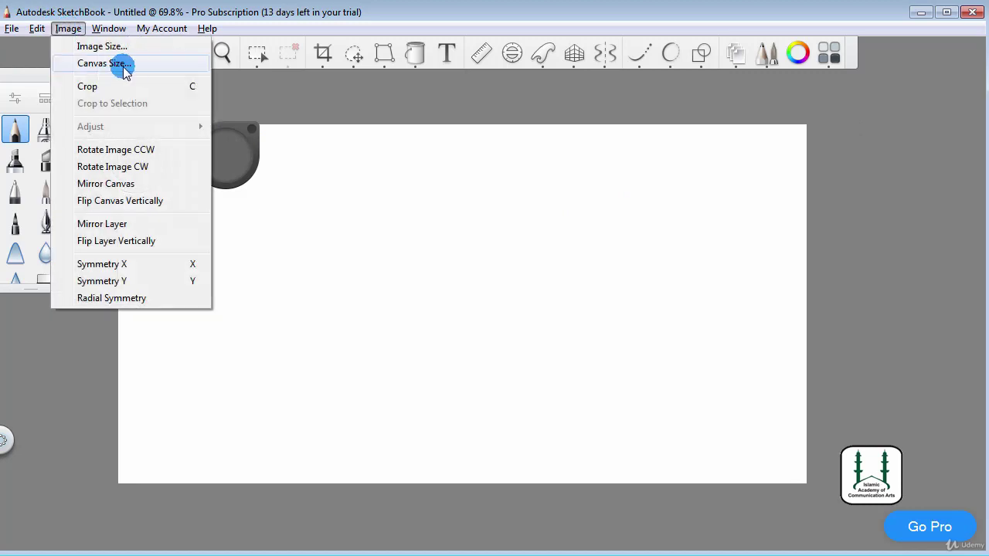
{"action": "left_click", "coordinate": [123, 65]}
{"action": "left_click_drag", "start_coordinate": [456, 213], "coordinate": [458, 150]}
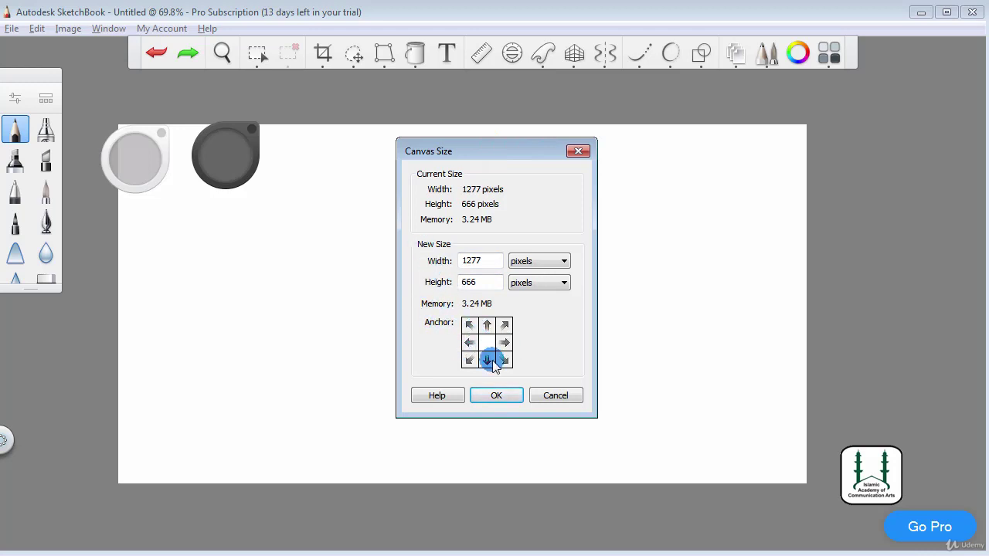
{"action": "left_click", "coordinate": [545, 397]}
{"action": "left_click", "coordinate": [62, 29]}
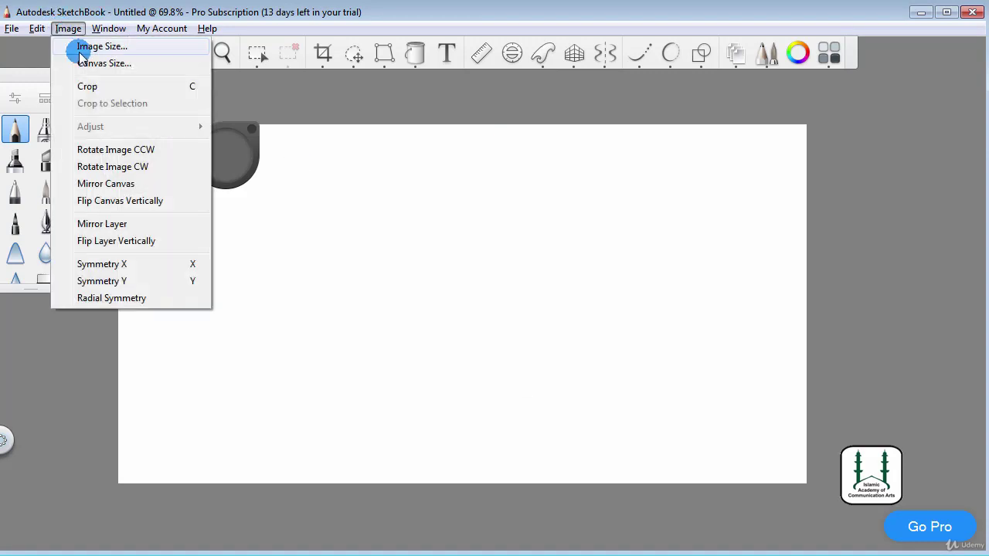
{"action": "left_click", "coordinate": [82, 44]}
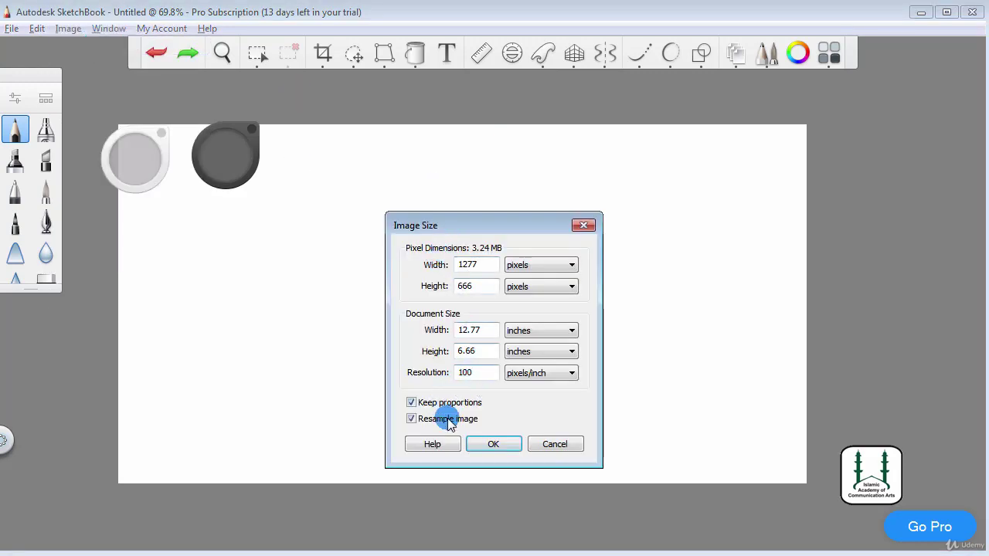
{"action": "left_click", "coordinate": [554, 447]}
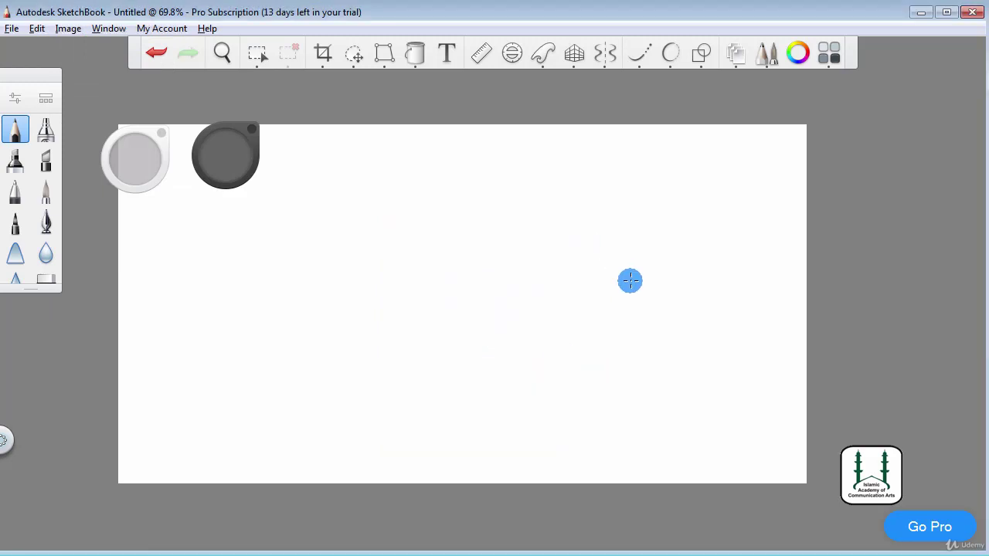
Turn off Keep proportions in the image size settings and apply a document size of 5 inches wide by 5 inches high
{"action": "left_click", "coordinate": [67, 29]}
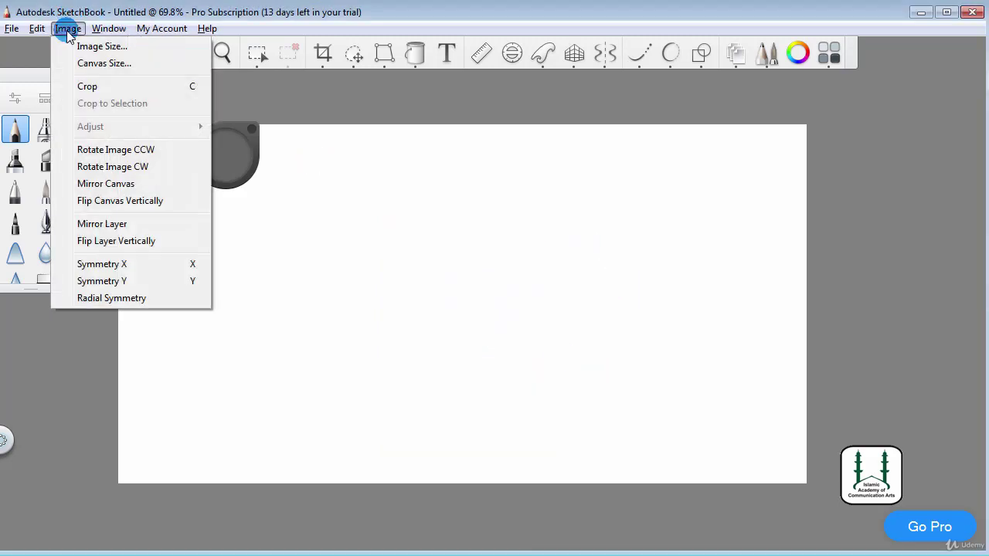
{"action": "left_click", "coordinate": [79, 45]}
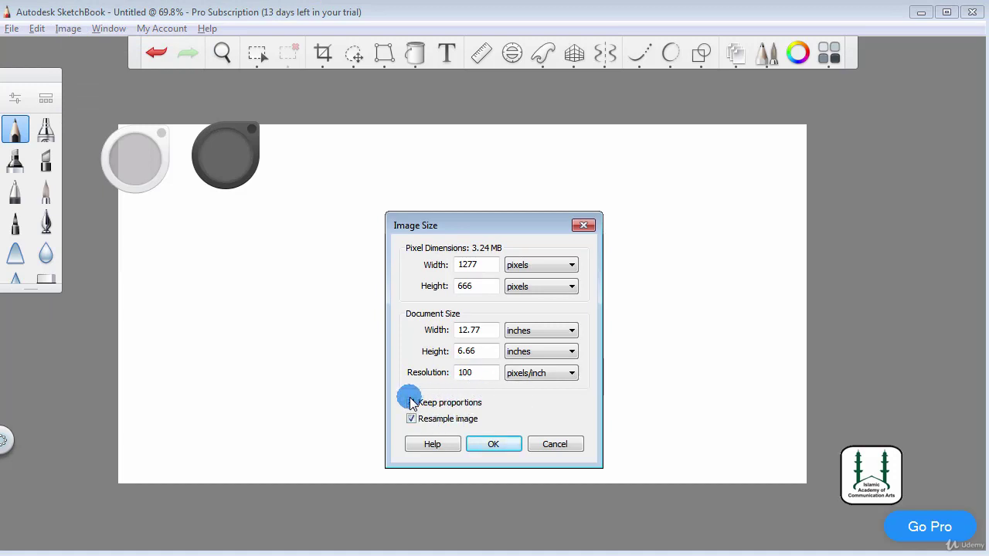
{"action": "left_click", "coordinate": [411, 403]}
{"action": "left_click_drag", "start_coordinate": [490, 329], "coordinate": [427, 332]}
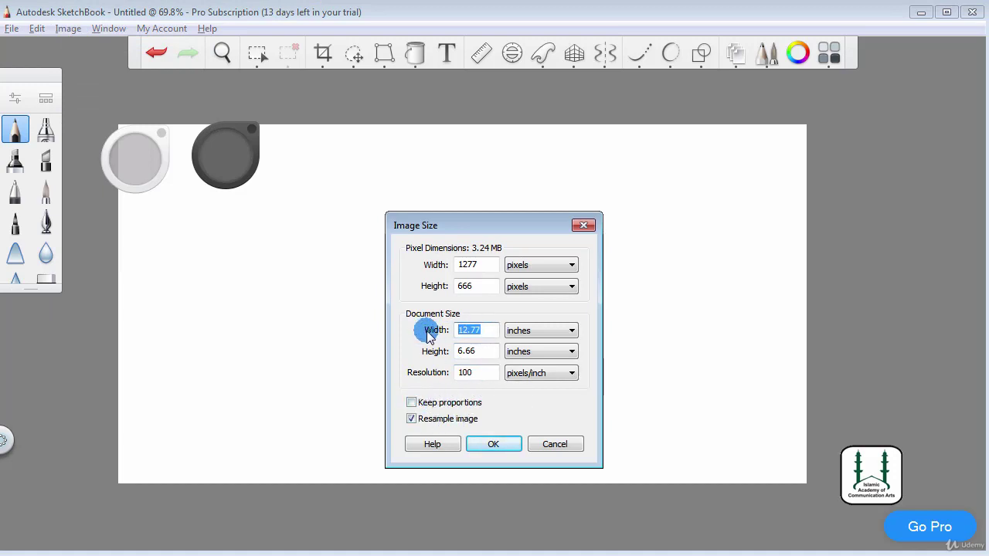
{"action": "type", "text": "5"}
{"action": "left_click_drag", "start_coordinate": [475, 353], "coordinate": [437, 353]}
{"action": "left_click", "coordinate": [478, 450]}
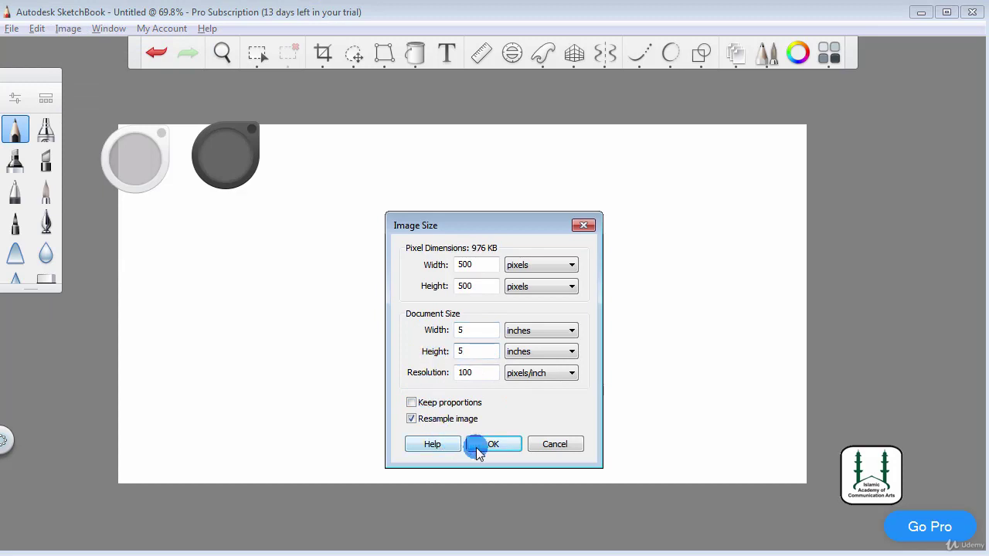
{"action": "scroll", "coordinate": [510, 351], "scroll_direction": "down", "scroll_amount": 2}
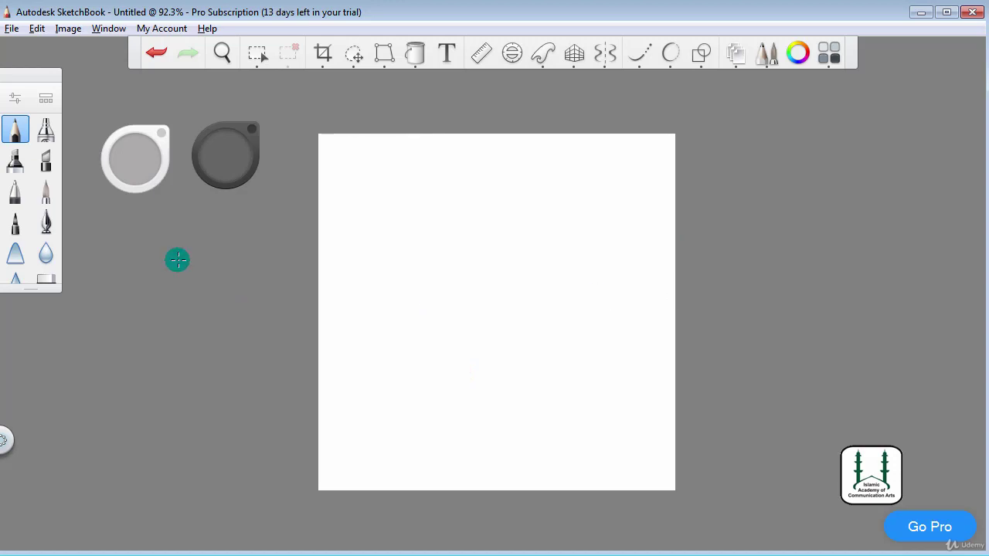
Draw overlapping vertical and looping Marker strokes along the right edge of the square canvas
{"action": "left_click", "coordinate": [19, 128]}
{"action": "left_click", "coordinate": [15, 159]}
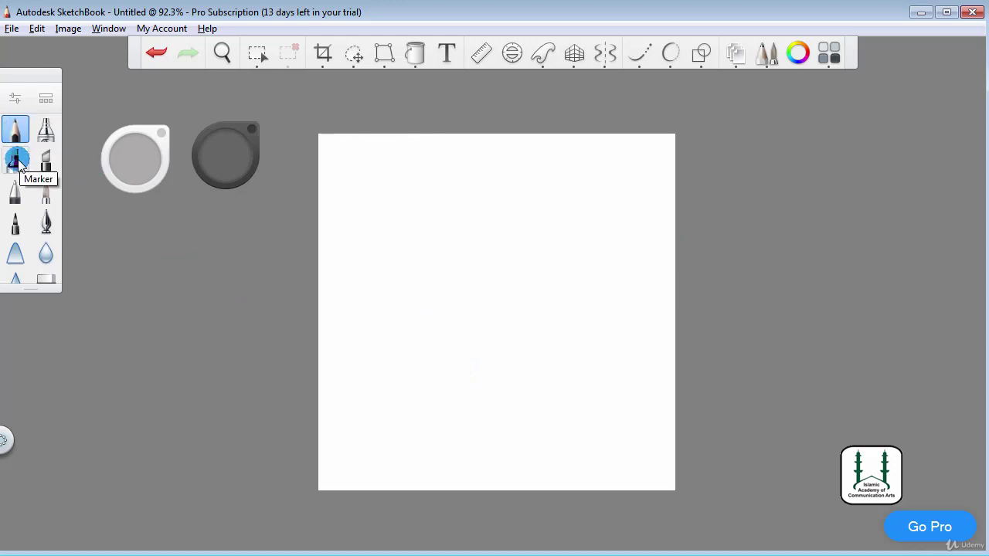
{"action": "left_click_drag", "start_coordinate": [192, 159], "coordinate": [259, 150]}
{"action": "mouse_move", "coordinate": [673, 140]}
{"action": "left_mouse_down"}
{"action": "mouse_move", "coordinate": [680, 504]}
{"action": "mouse_move", "coordinate": [675, 389]}
{"action": "mouse_move", "coordinate": [673, 464]}
{"action": "mouse_move", "coordinate": [664, 438]}
{"action": "mouse_move", "coordinate": [660, 109]}
{"action": "mouse_move", "coordinate": [667, 149]}
{"action": "mouse_move", "coordinate": [652, 202]}
{"action": "mouse_move", "coordinate": [678, 243]}
{"action": "mouse_move", "coordinate": [658, 308]}
{"action": "mouse_move", "coordinate": [679, 399]}
{"action": "mouse_move", "coordinate": [674, 494]}
{"action": "left_mouse_up"}
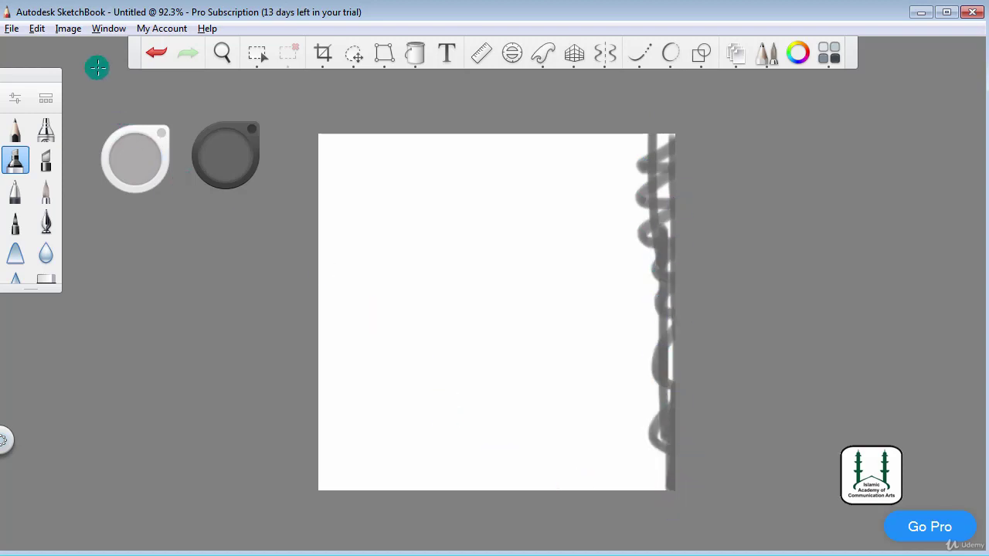
Switch the Canvas Size units to inches and set the new size to 5.5 inches wide by 5.5 inches high
{"action": "left_click", "coordinate": [68, 28]}
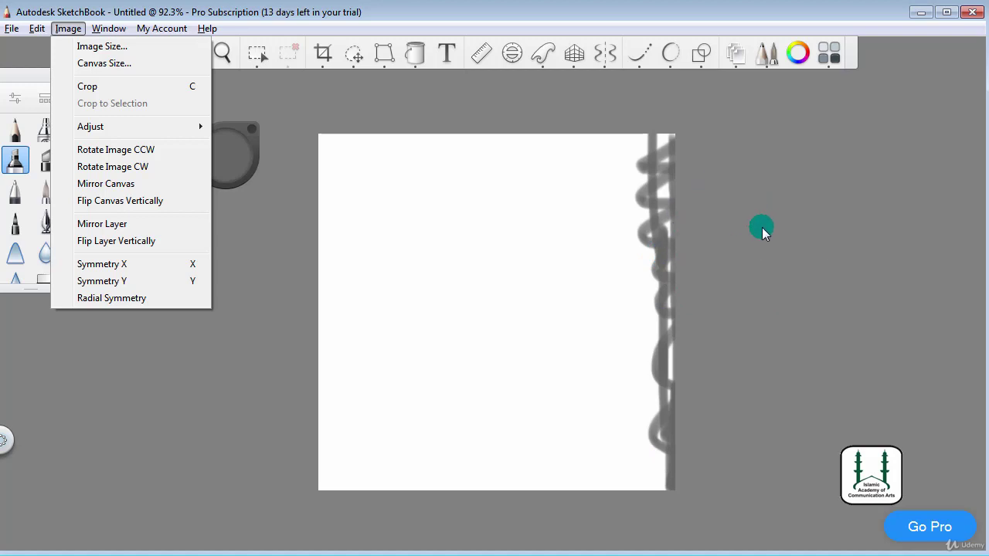
{"action": "mouse_move", "coordinate": [645, 136]}
{"action": "left_mouse_down"}
{"action": "mouse_move", "coordinate": [647, 336]}
{"action": "mouse_move", "coordinate": [653, 177]}
{"action": "left_mouse_up"}
{"action": "left_click", "coordinate": [112, 63]}
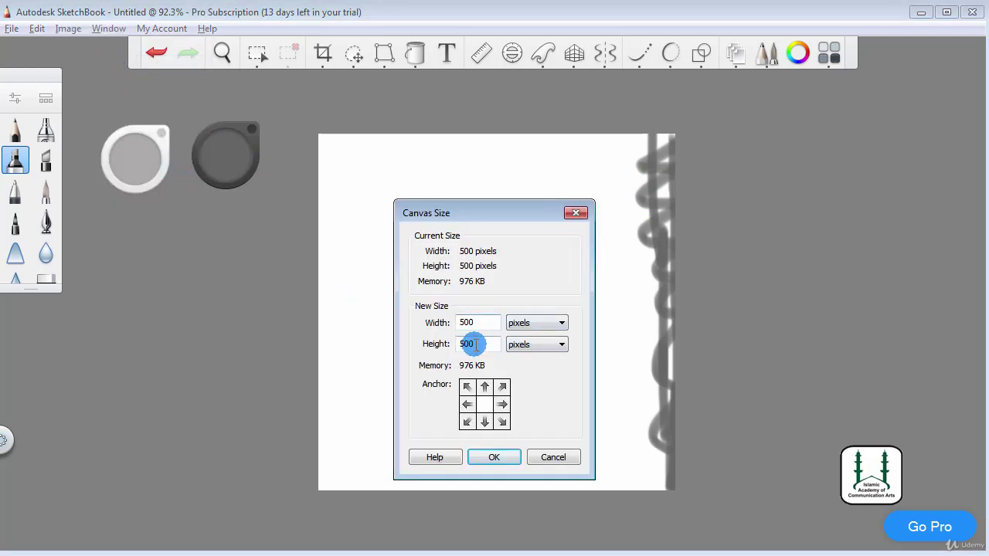
{"action": "left_click", "coordinate": [539, 324]}
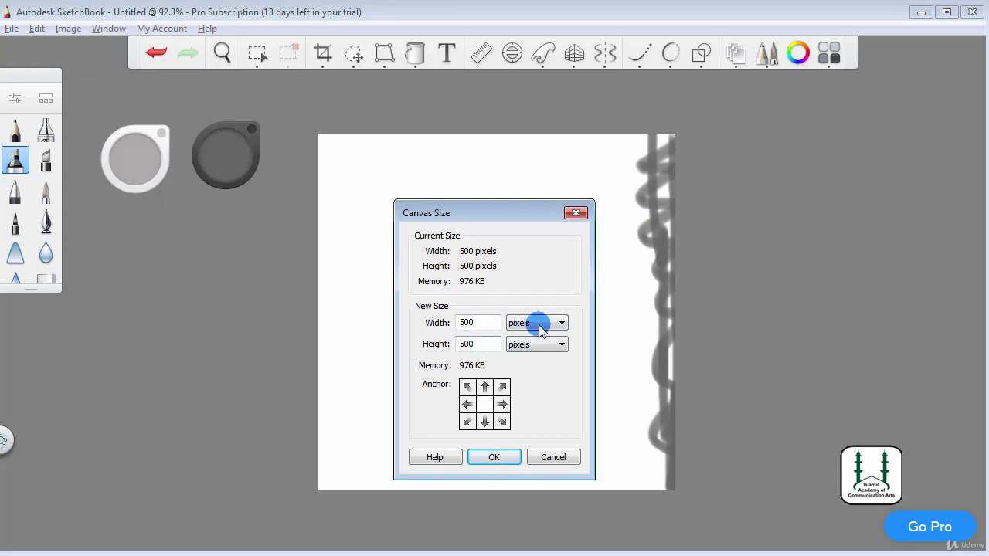
{"action": "left_click", "coordinate": [521, 357]}
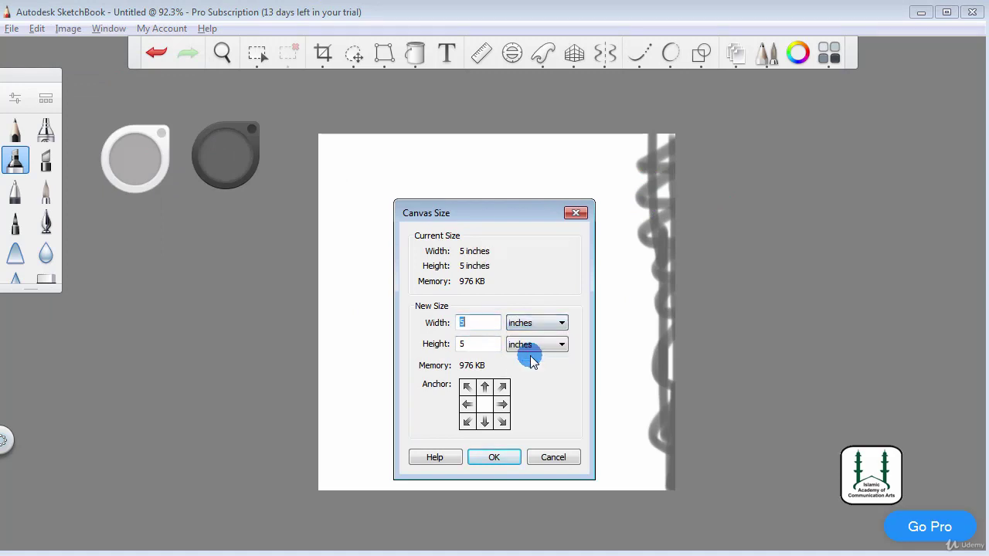
{"action": "double_click", "coordinate": [464, 324]}
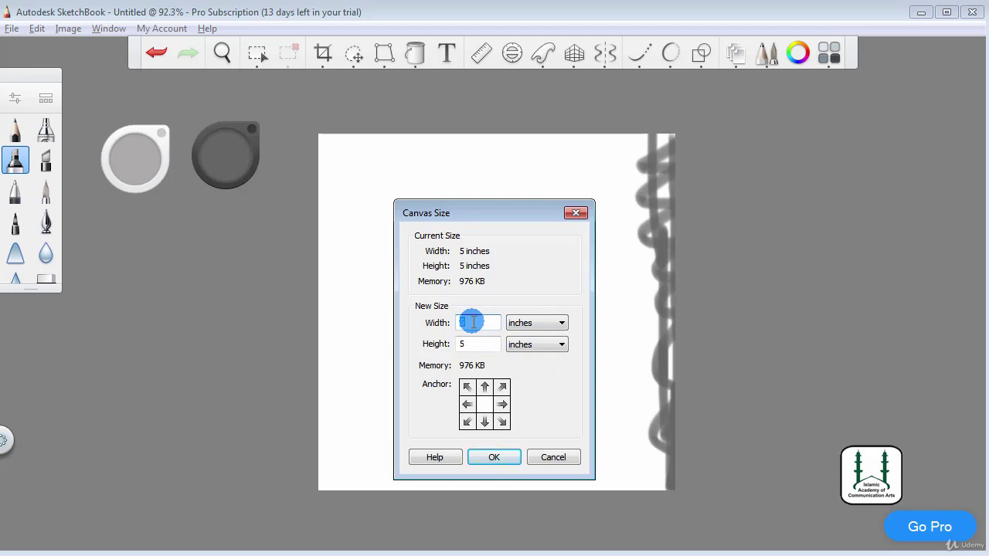
{"action": "left_click", "coordinate": [522, 330]}
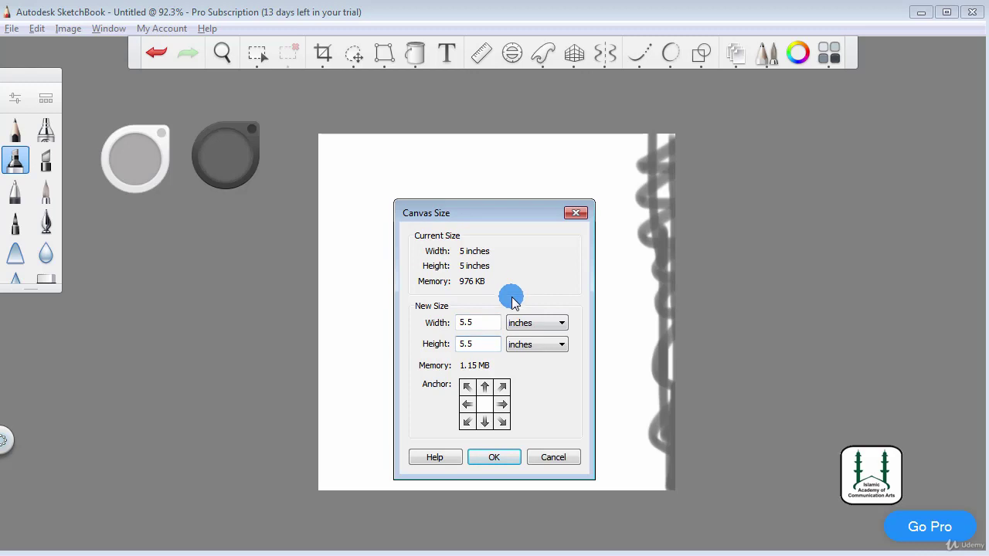
Anchor the artwork at the middle left, apply the new canvas size, and review the Canvas Size settings again without changes
{"action": "left_click", "coordinate": [503, 404]}
{"action": "left_click", "coordinate": [468, 407]}
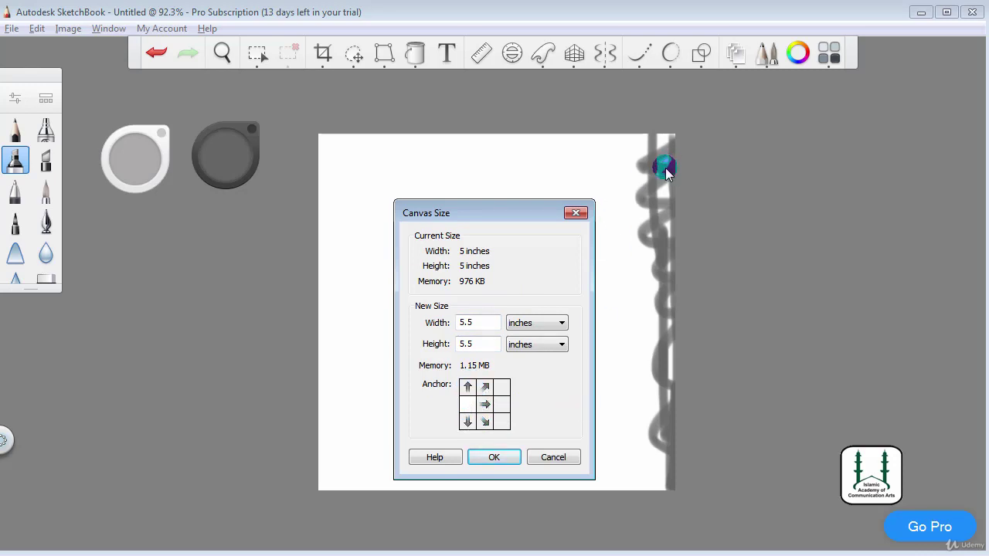
{"action": "left_click", "coordinate": [494, 458]}
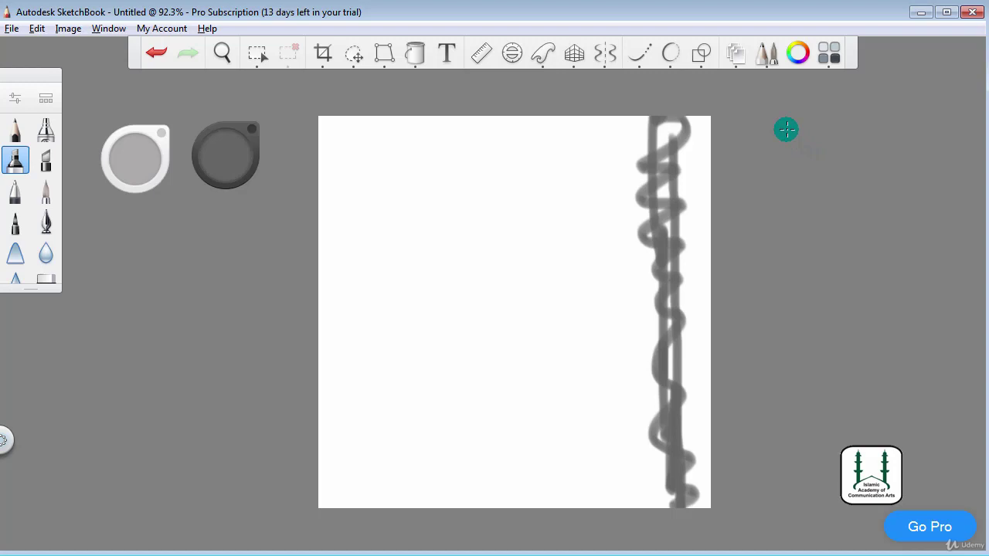
{"action": "left_click", "coordinate": [68, 28]}
{"action": "left_click", "coordinate": [85, 65]}
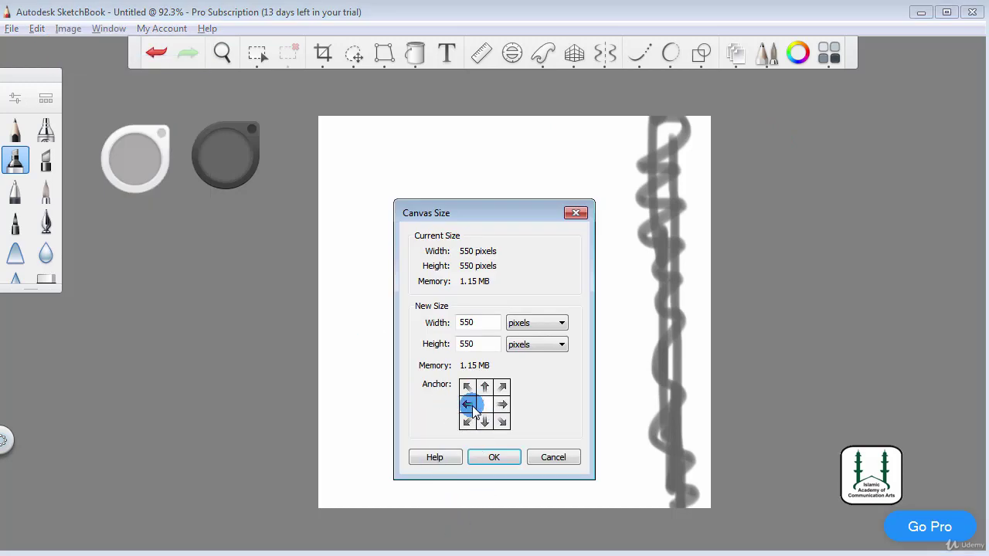
{"action": "left_click", "coordinate": [566, 467]}
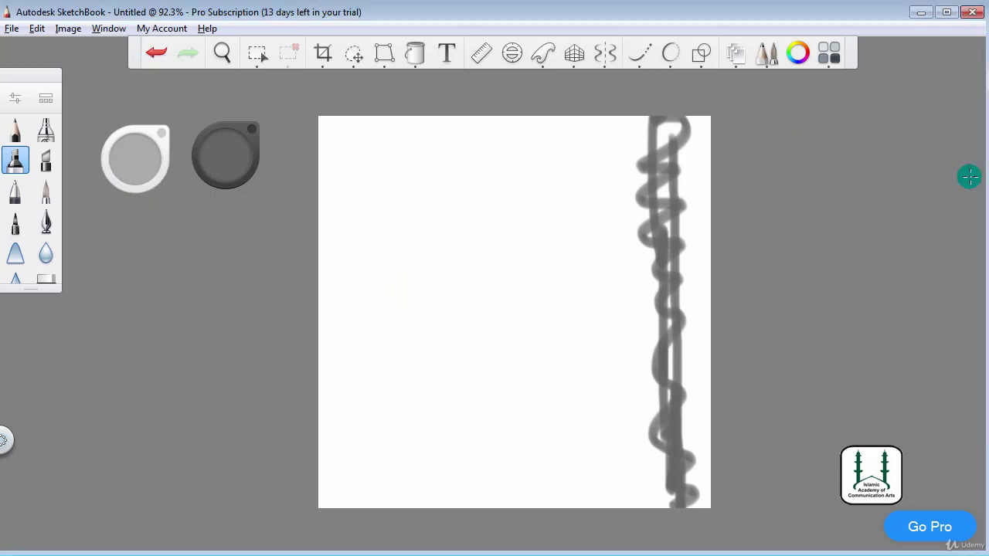